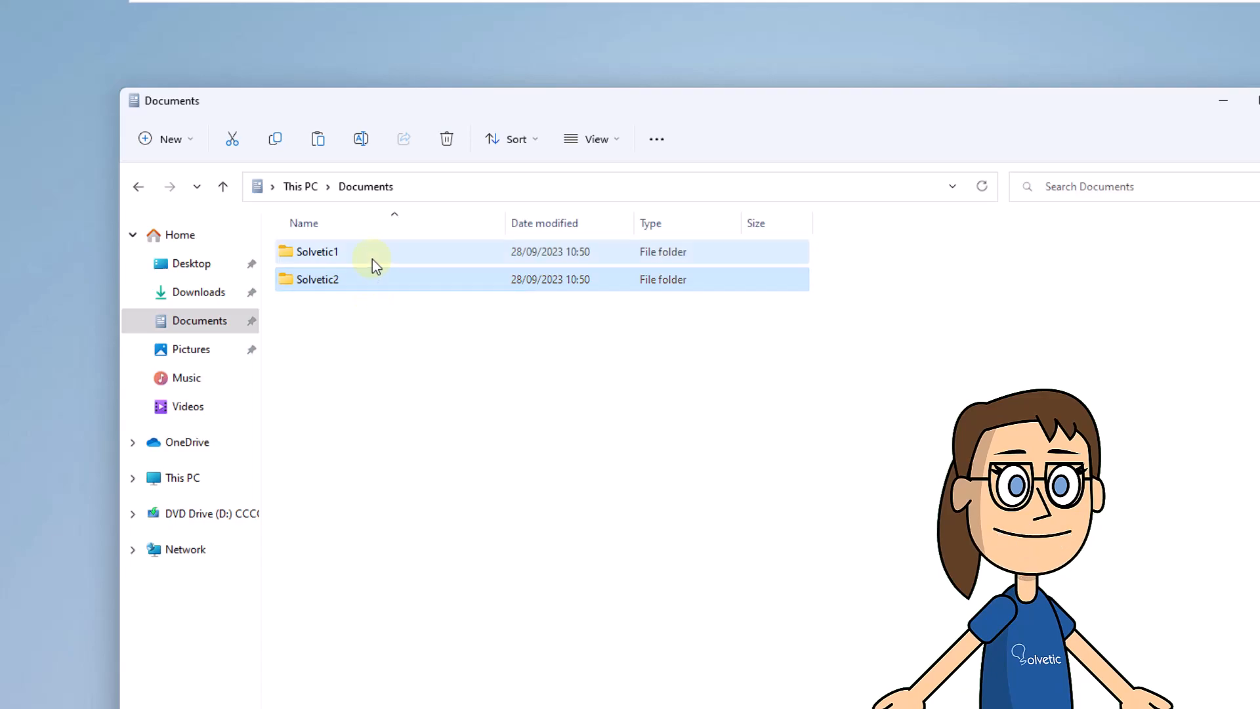
- Open the Sharing tab in the Solvetic1 folder's Properties
left_click(372, 258)
right_click(372, 259)
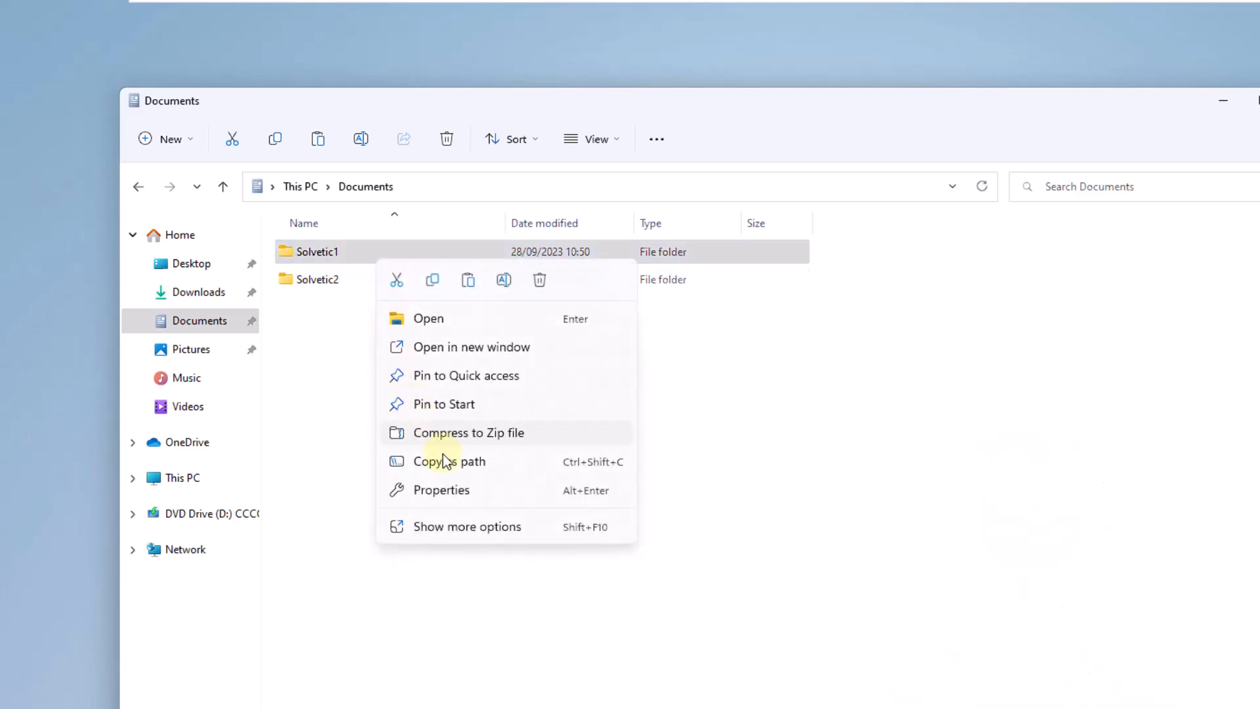
left_click(459, 492)
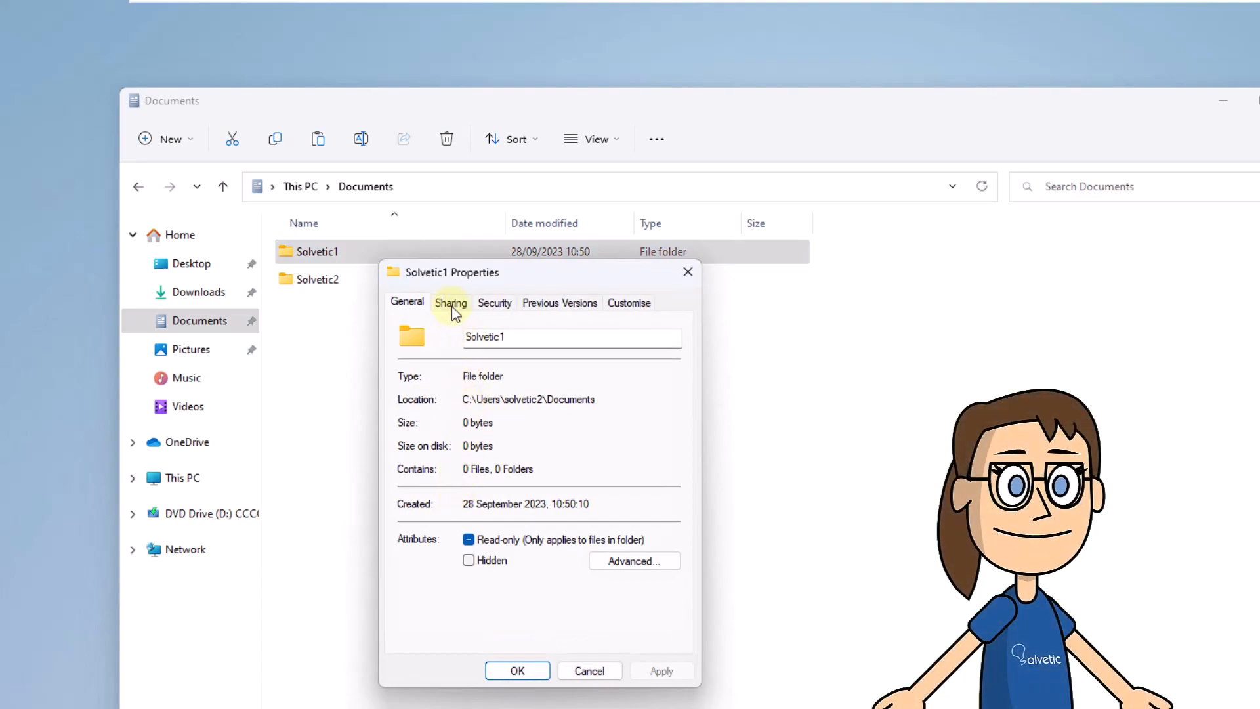
left_click(451, 306)
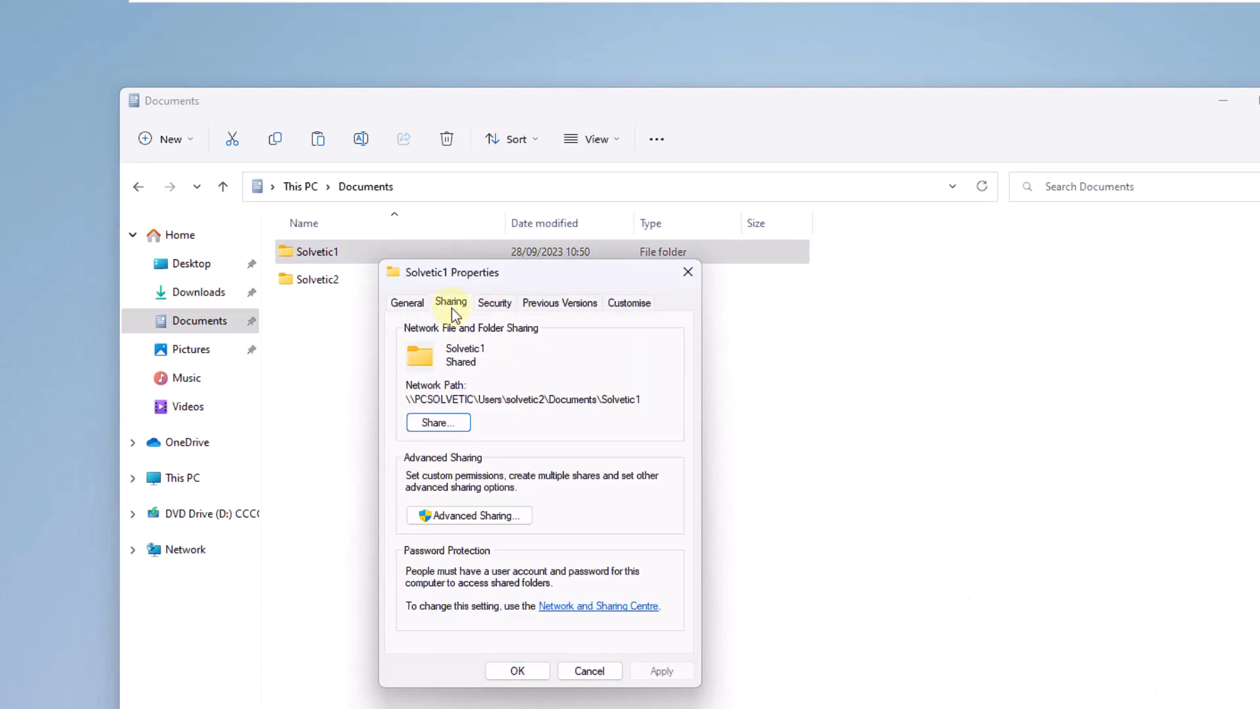
- Add Everyone to Solvetic1's share list with Read/Write permission and apply the share
left_click(452, 422)
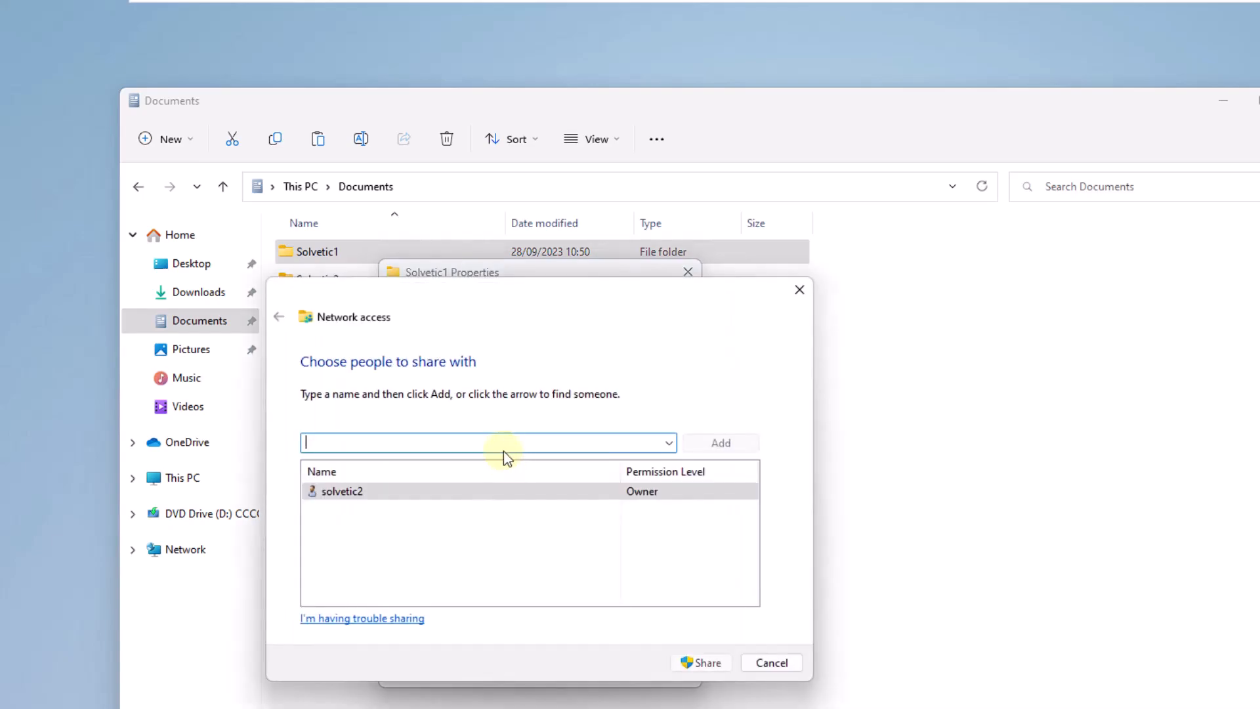
left_click(669, 442)
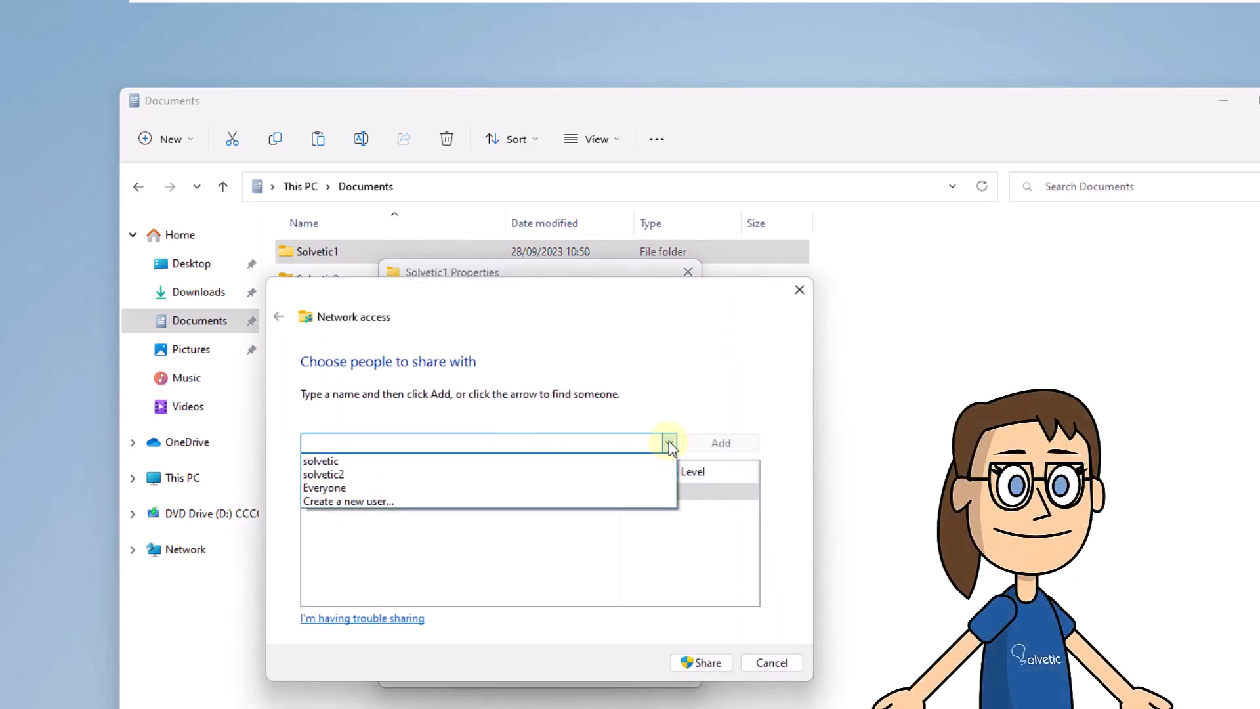
left_click(623, 491)
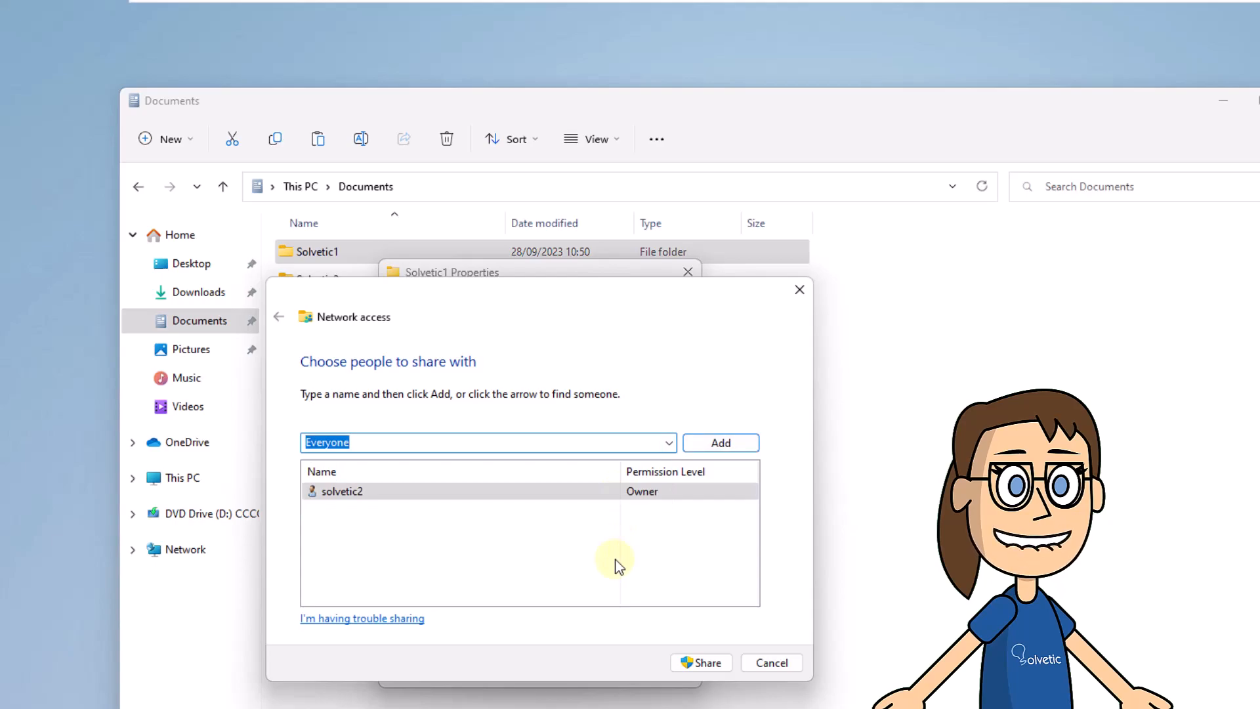
left_click(715, 446)
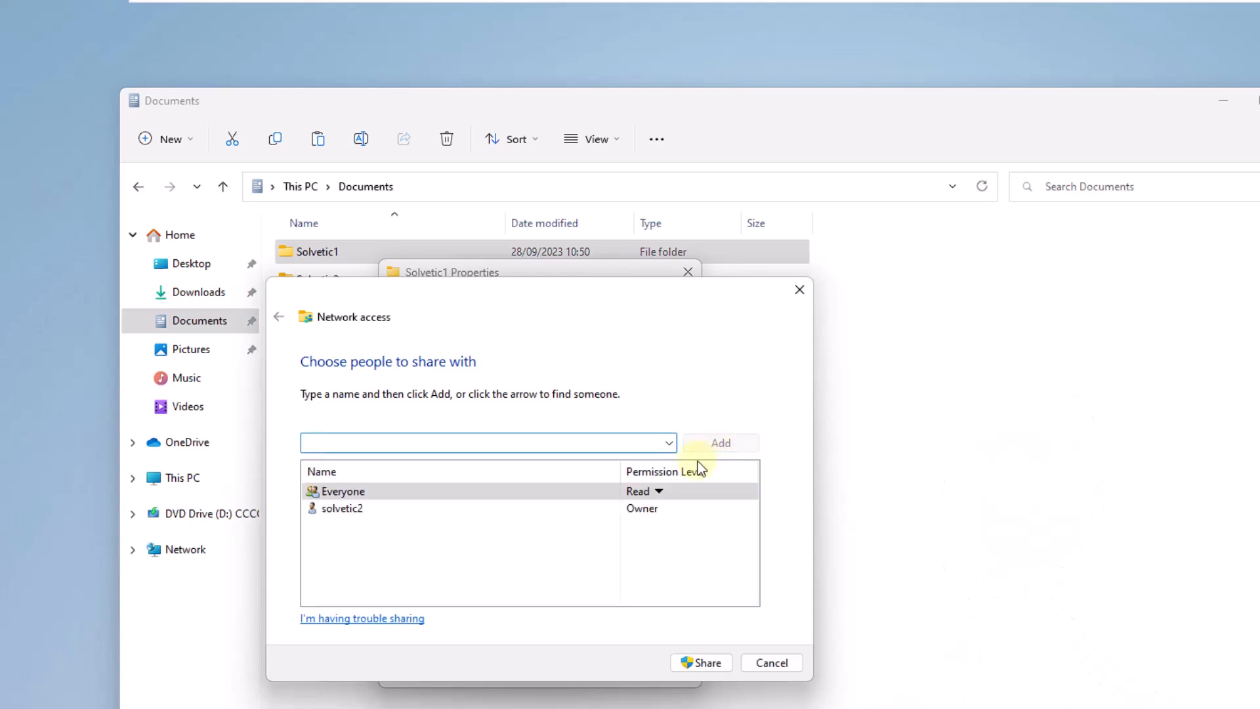
left_click(659, 493)
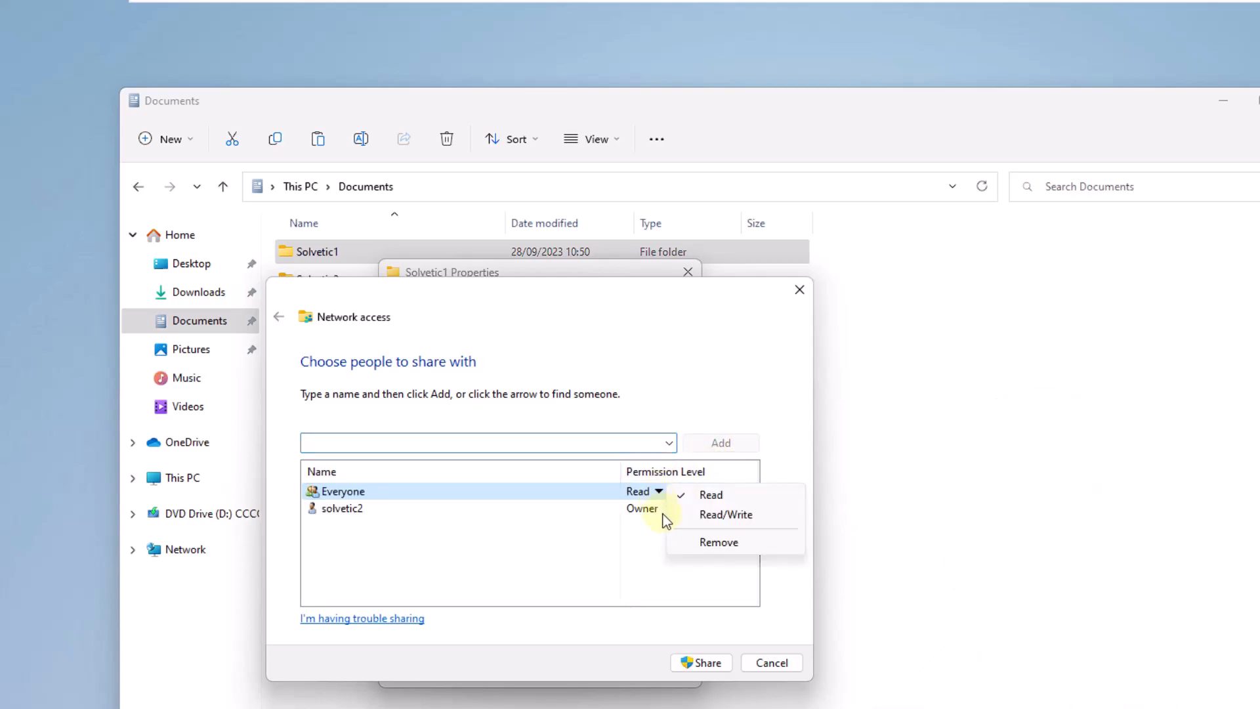
left_click(718, 513)
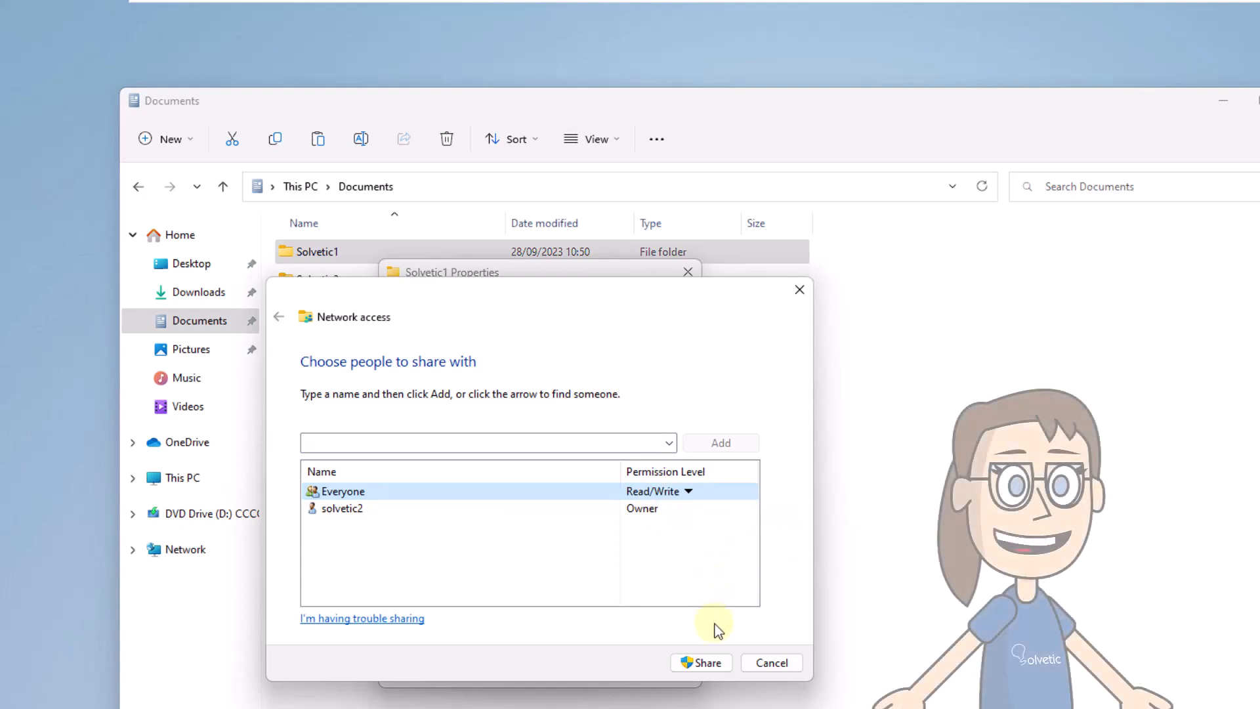
left_click(713, 663)
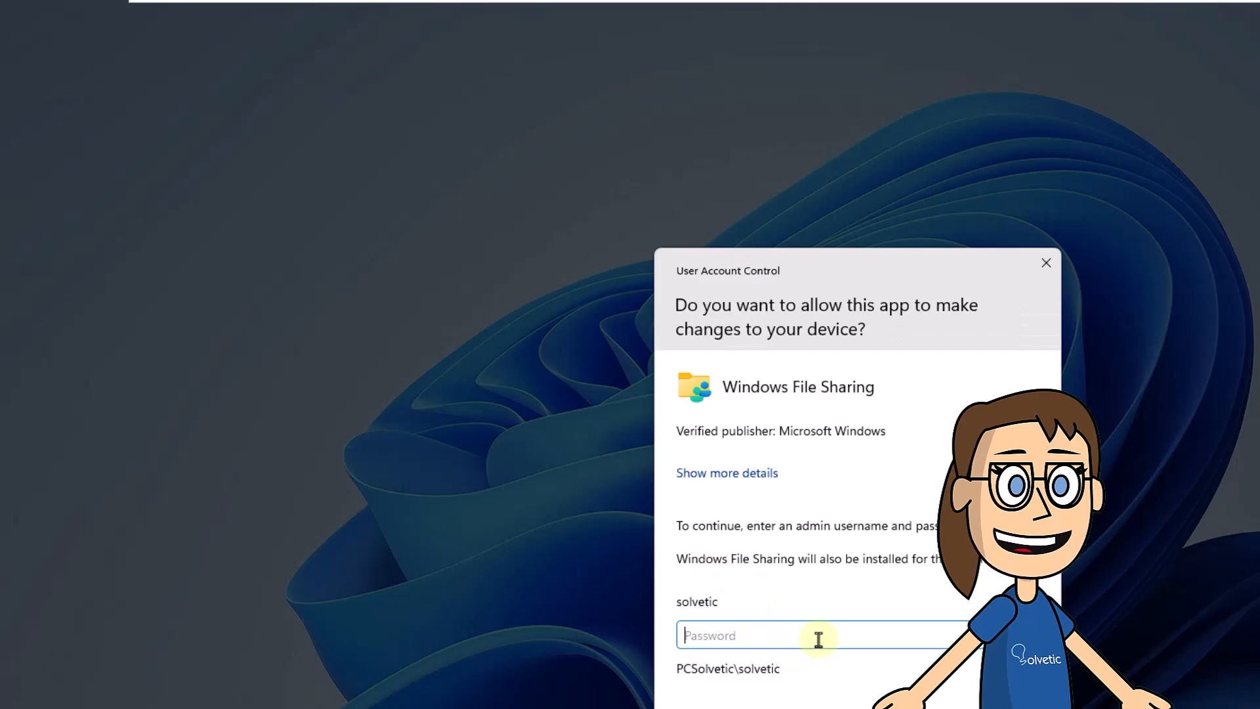
- Approve the share with the admin password, then dismiss the confirmation and close Solvetic1's Properties
type("****")
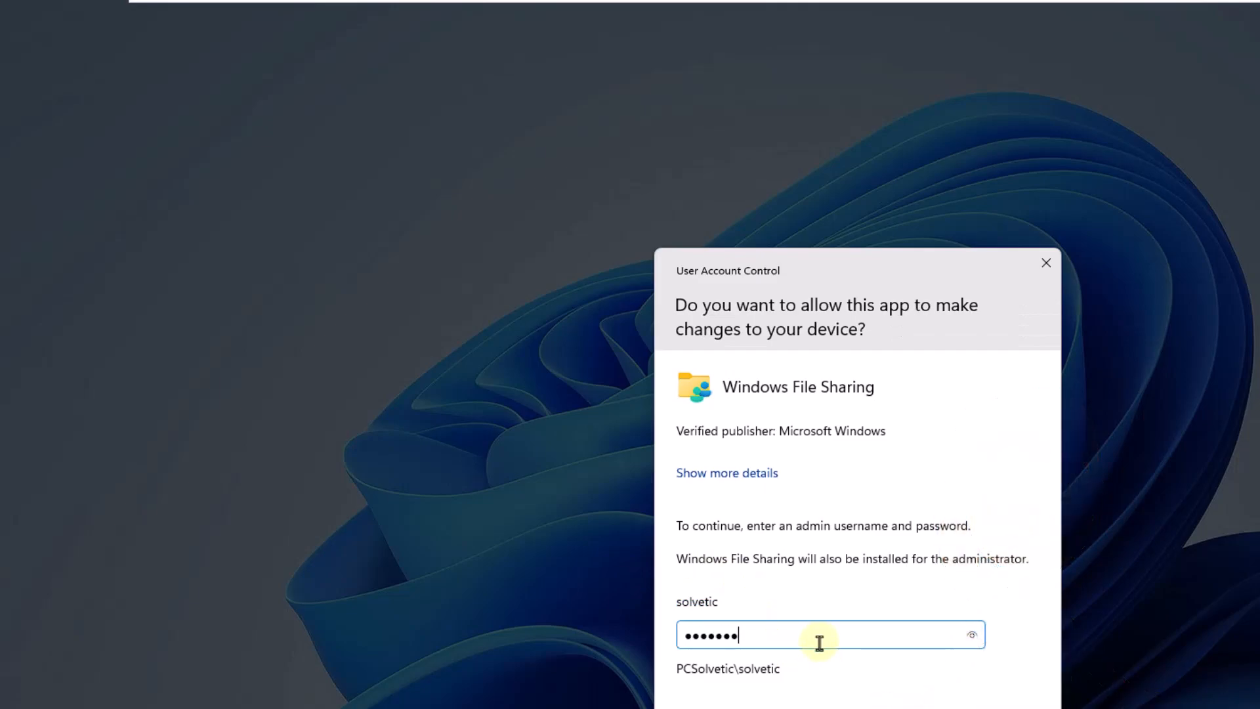
type("********")
key("Return")
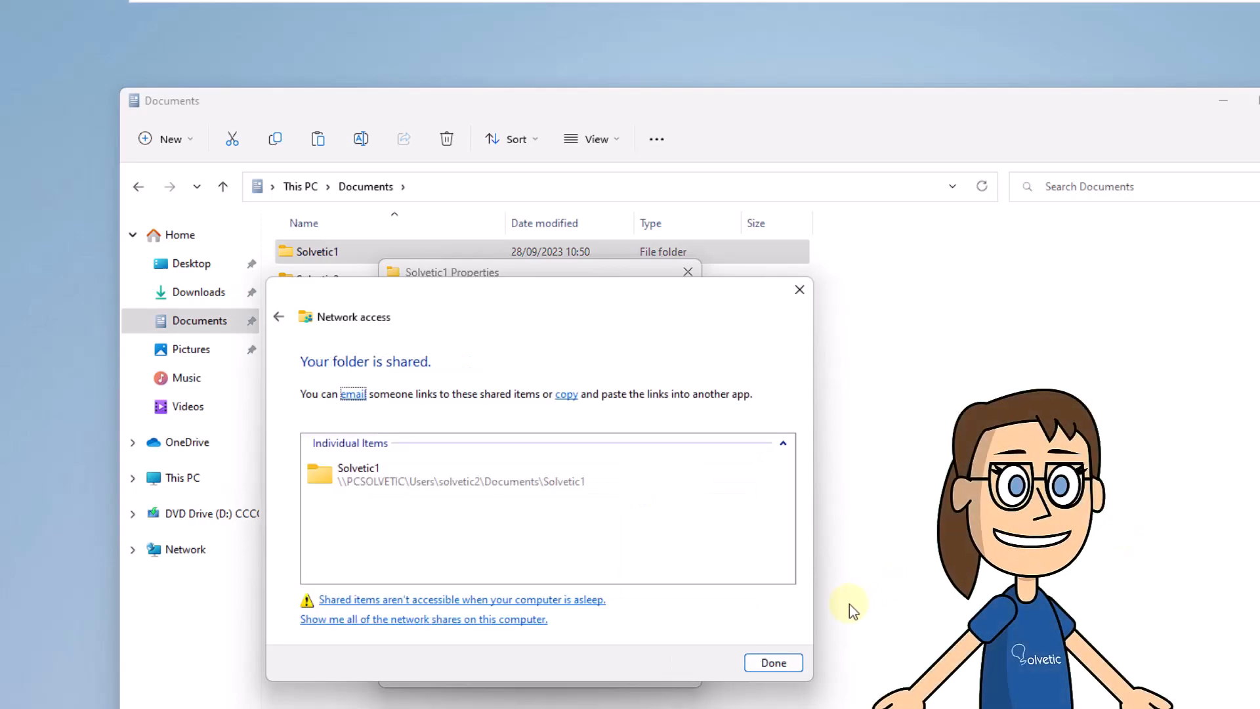
left_click(774, 663)
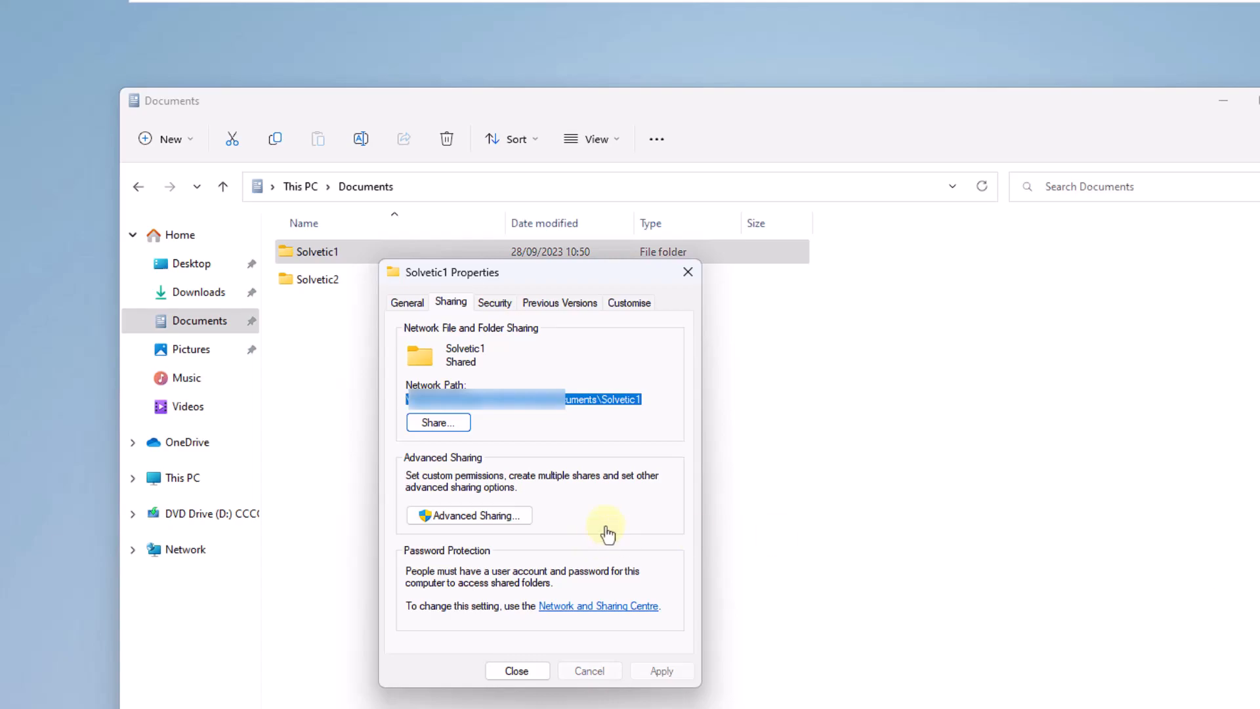
left_click(518, 668)
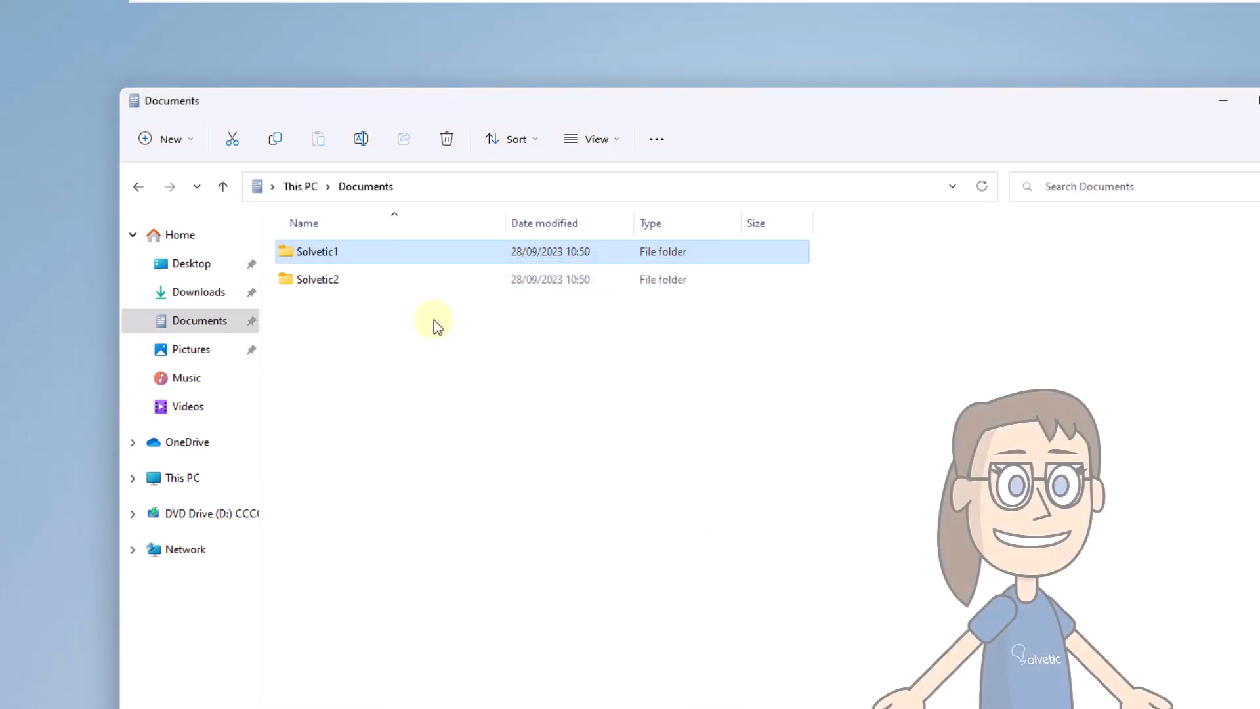
- Inside Solvetic1, create an empty text document named Test, then minimize the window
double_click(408, 257)
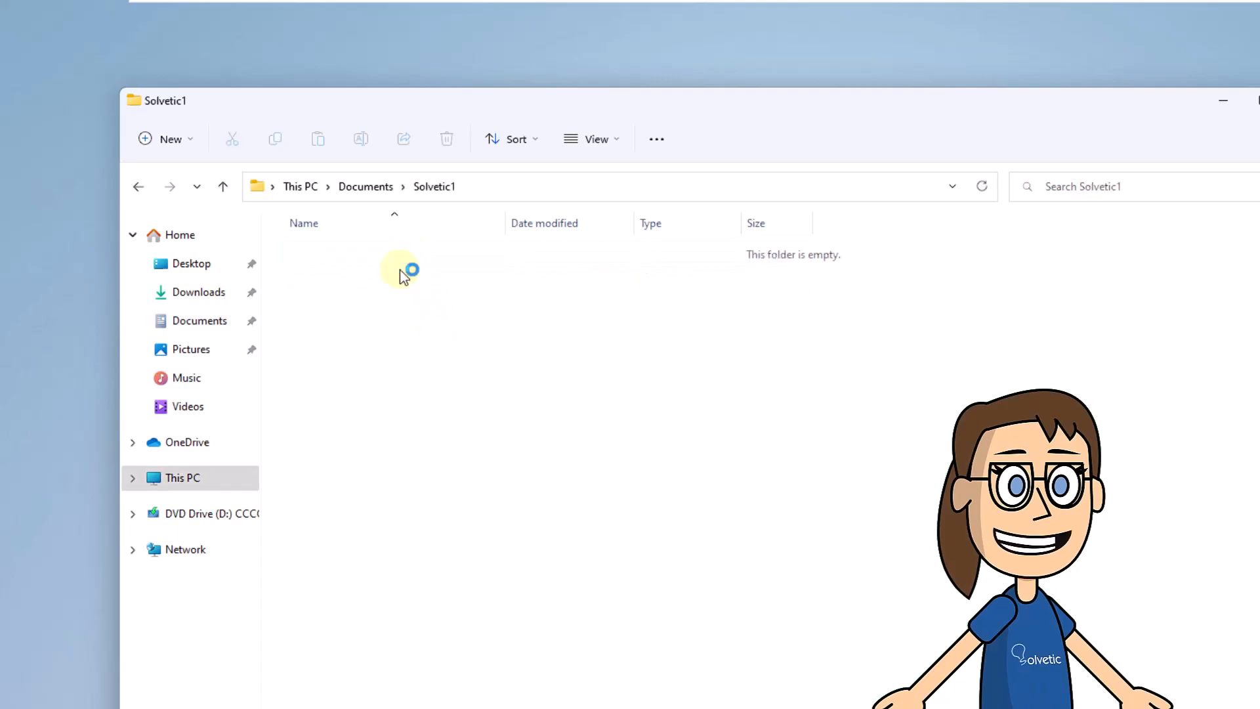
right_click(315, 287)
mouse_move(545, 436)
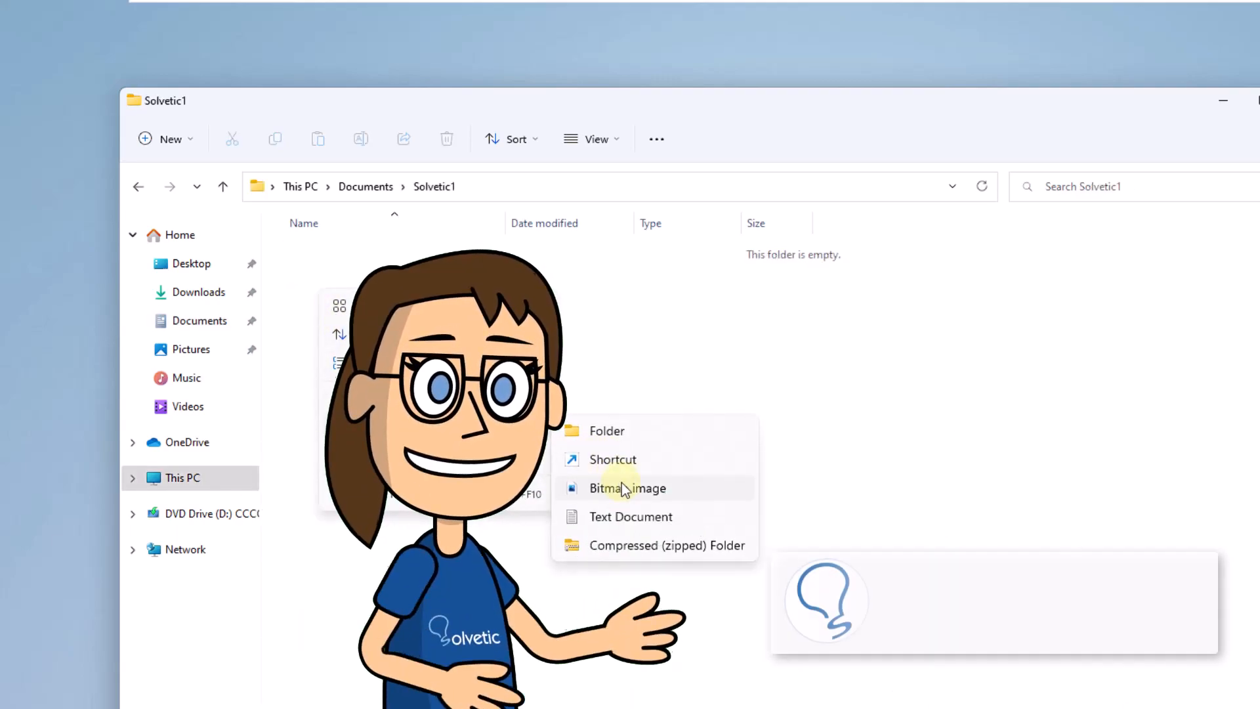
left_click(625, 515)
type("Test")
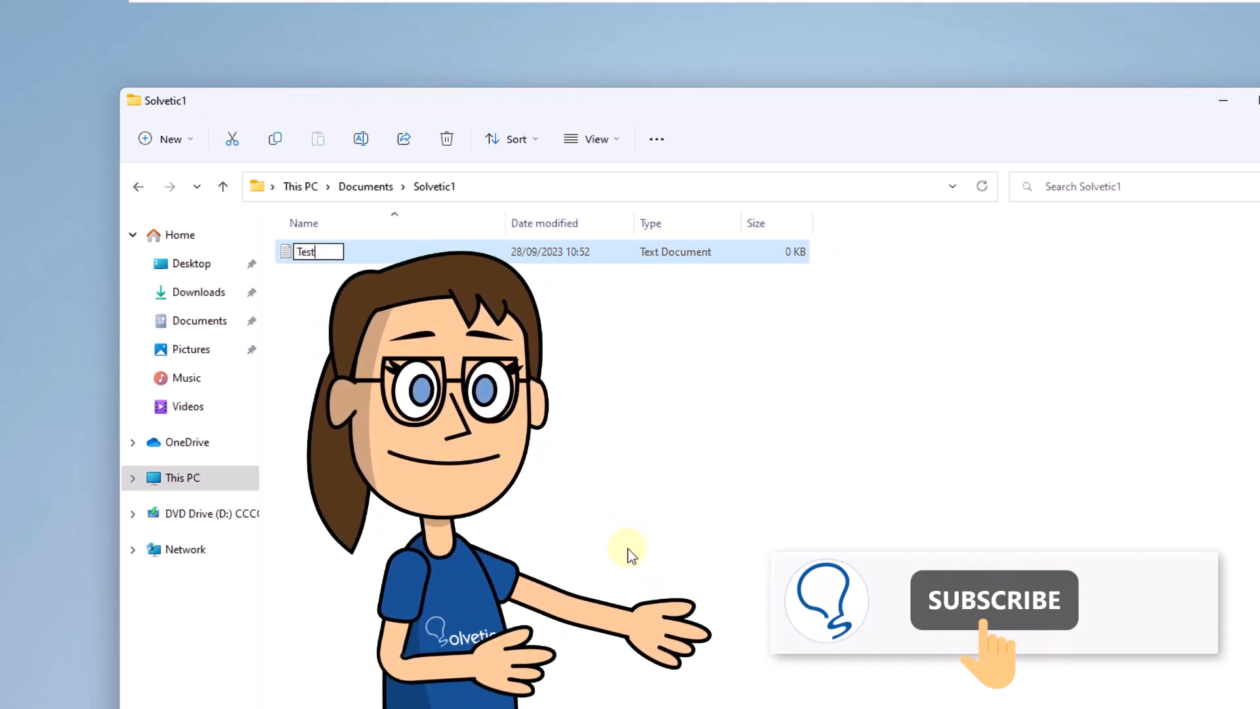
key("Return")
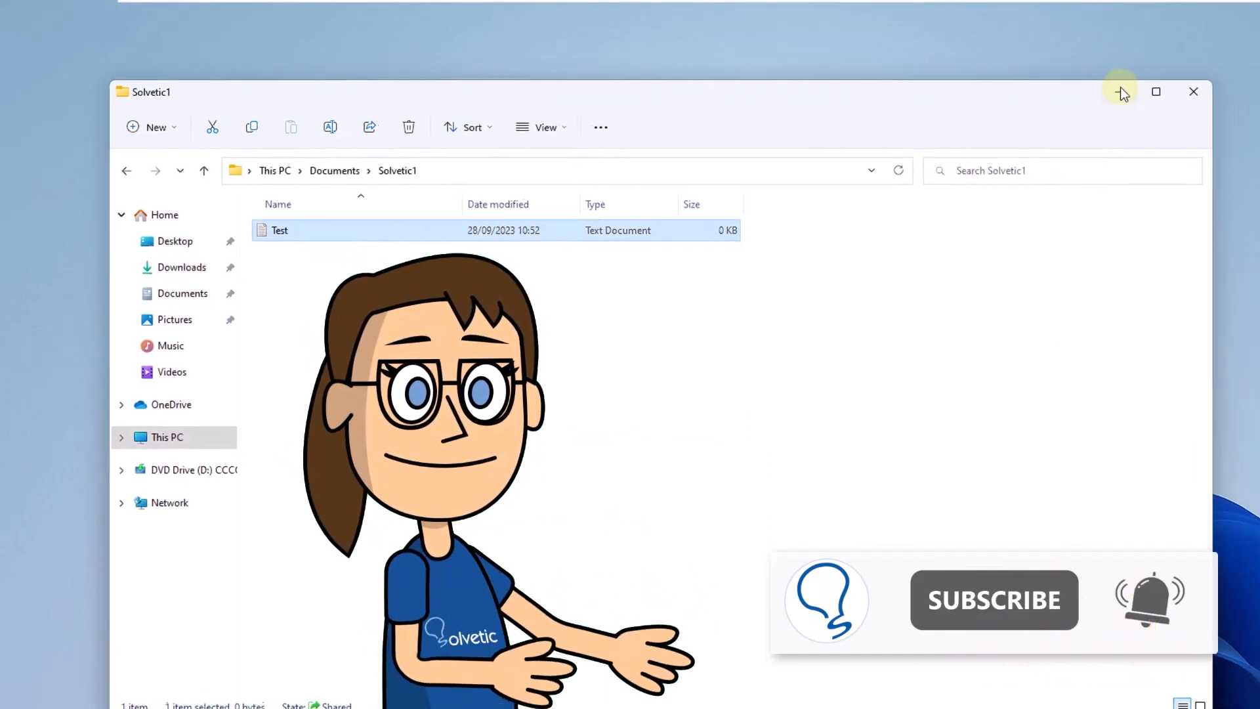
left_click(1224, 100)
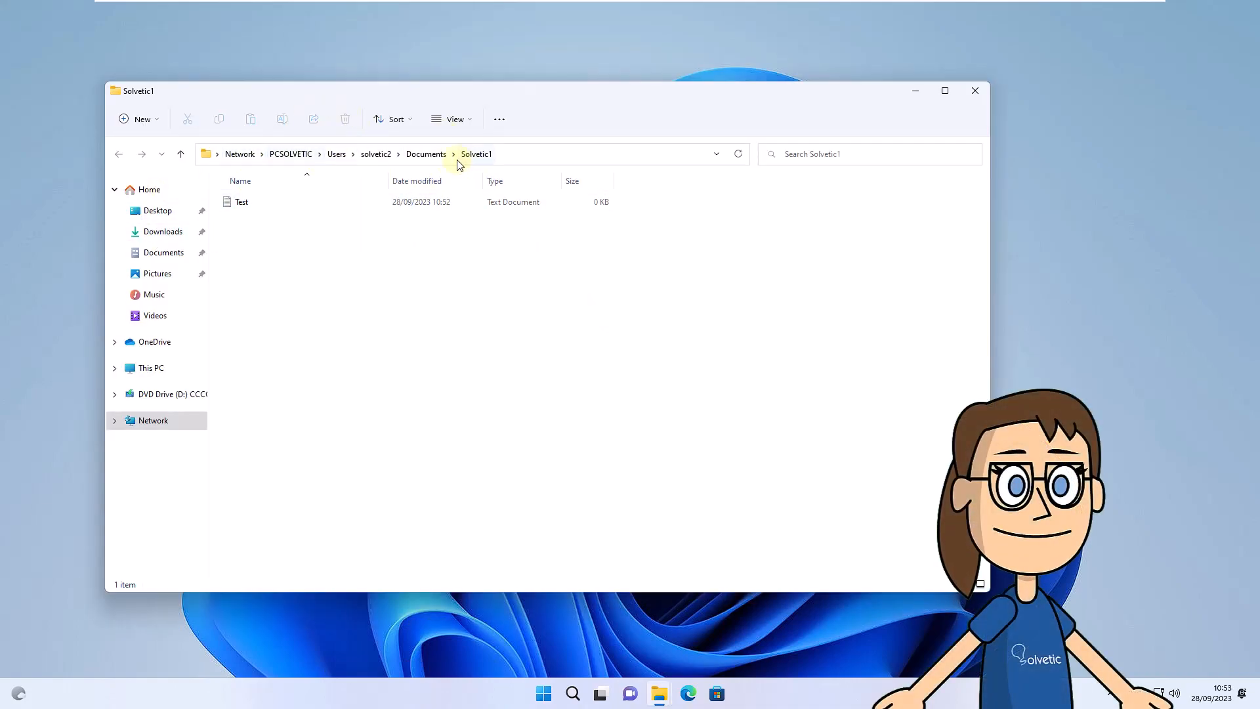
- Close the networked Solvetic1 window showing the Test file
left_click(974, 91)
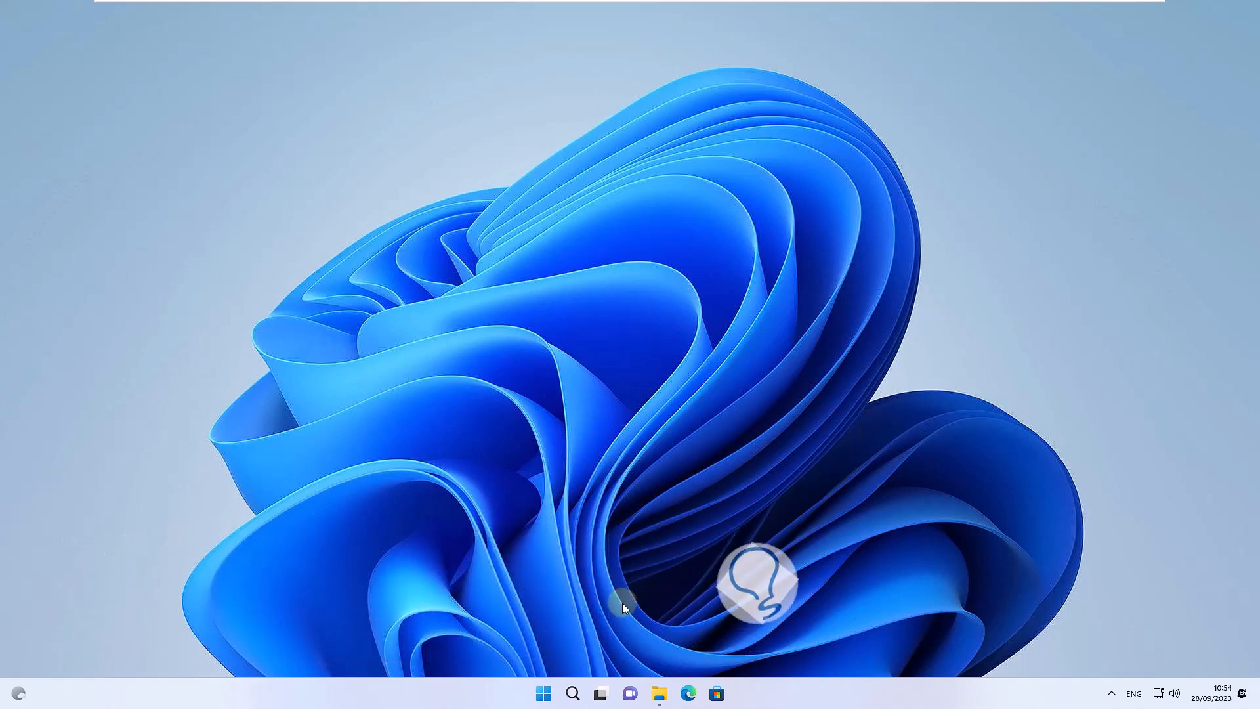
- In Documents, open the Sharing tab of the Solvetic2 folder's Properties
left_click(658, 691)
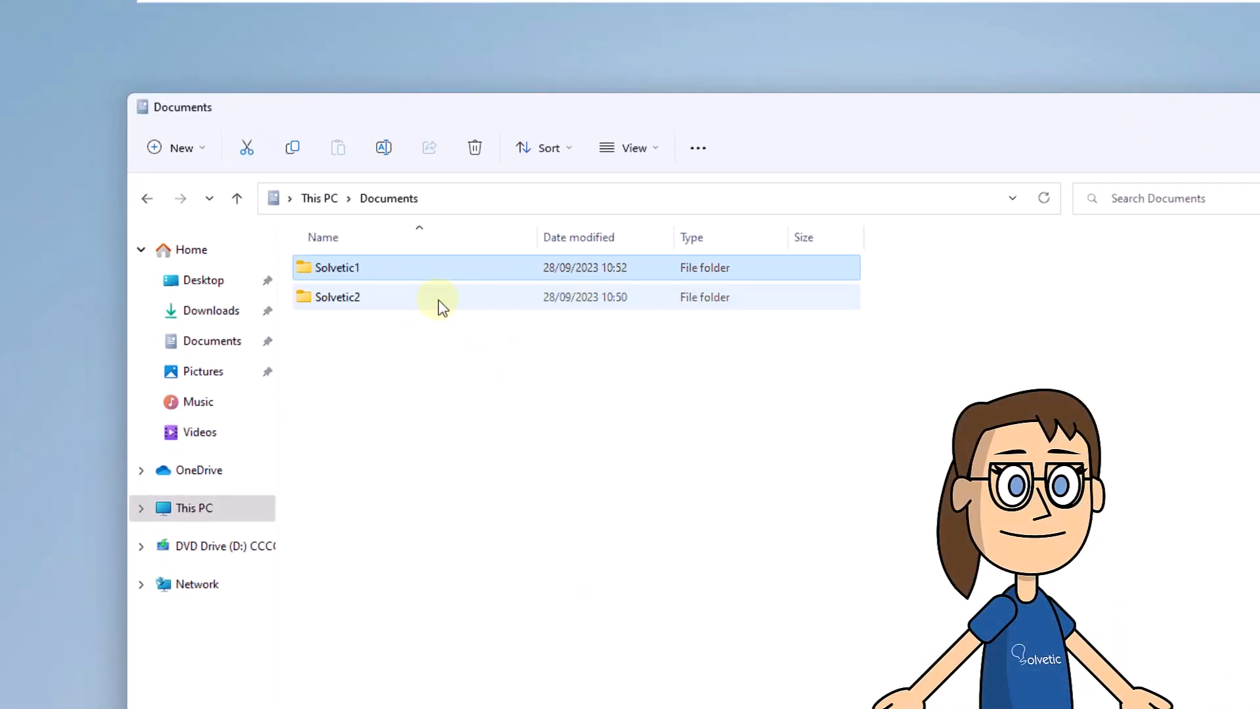
left_click(415, 281)
right_click(438, 297)
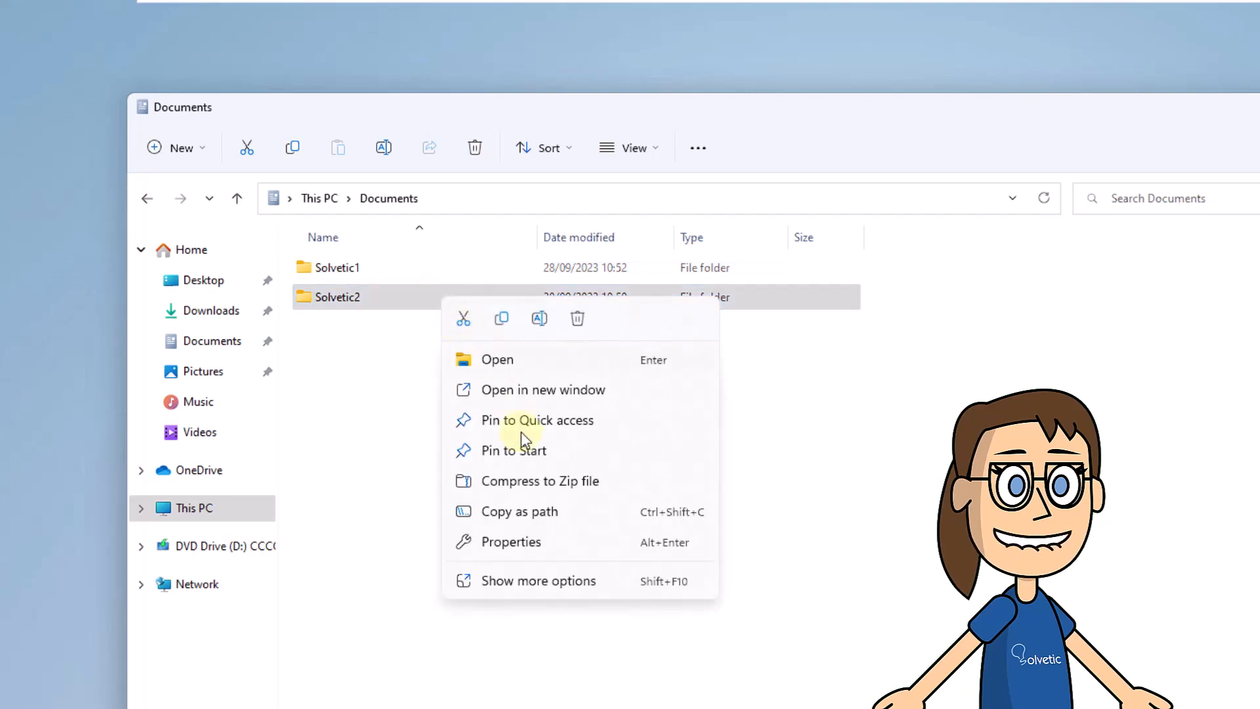
left_click(555, 543)
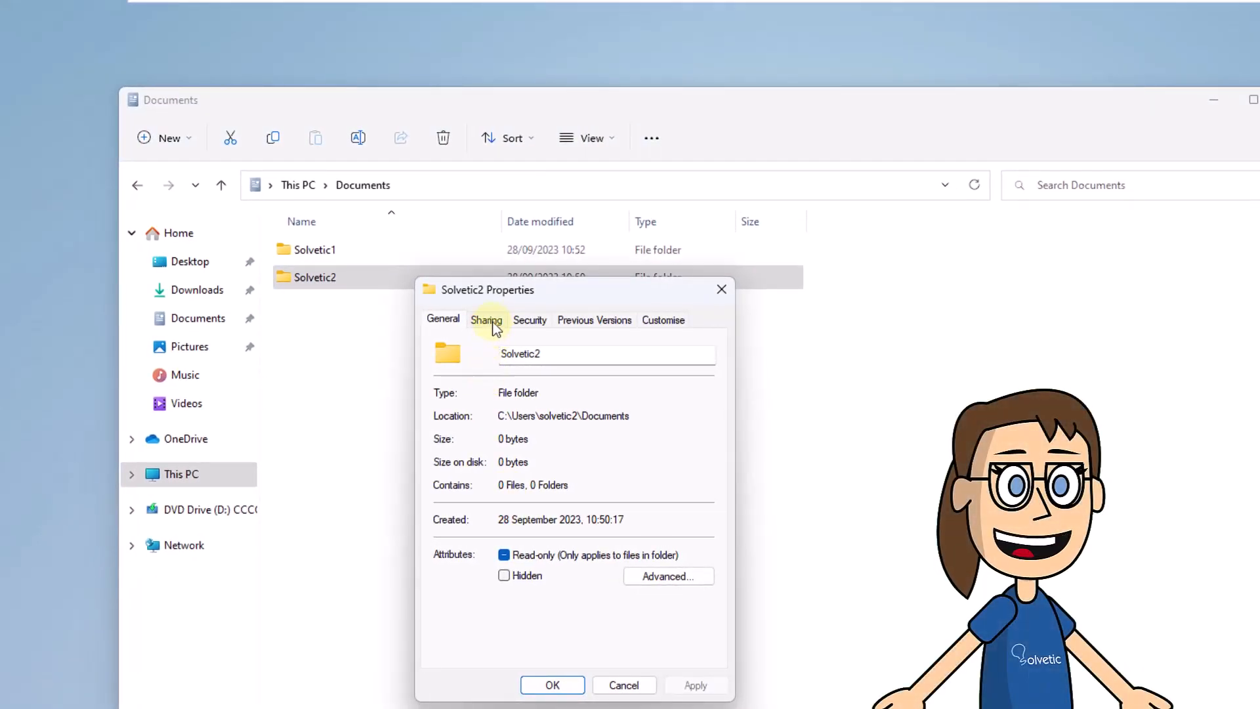
left_click(493, 322)
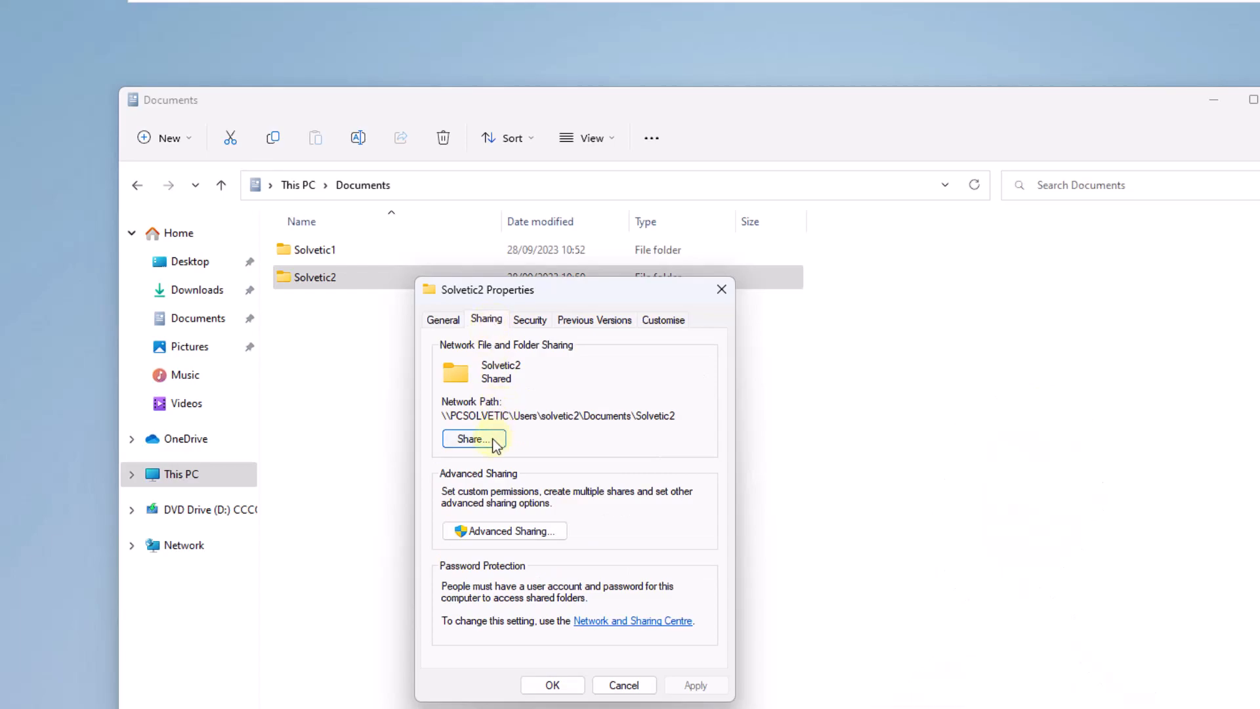
- Add Everyone to Solvetic2's share list with Read/Write permission and apply the share
left_click(473, 438)
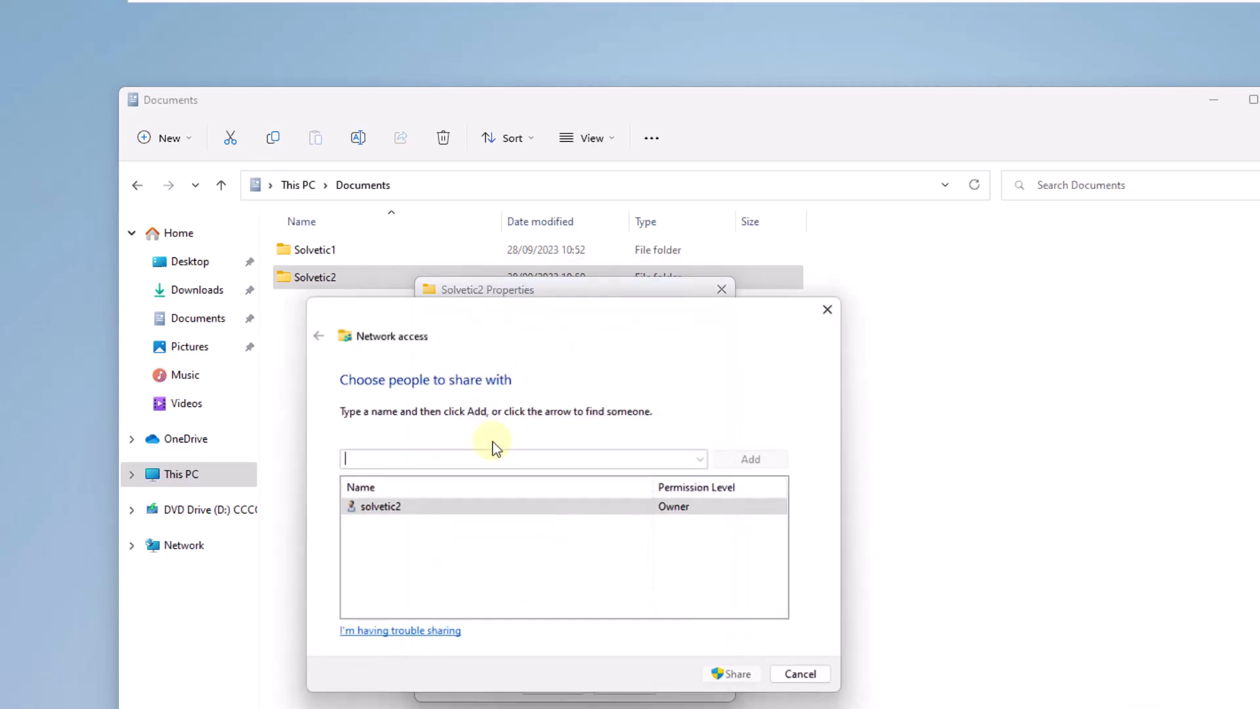
left_click(702, 459)
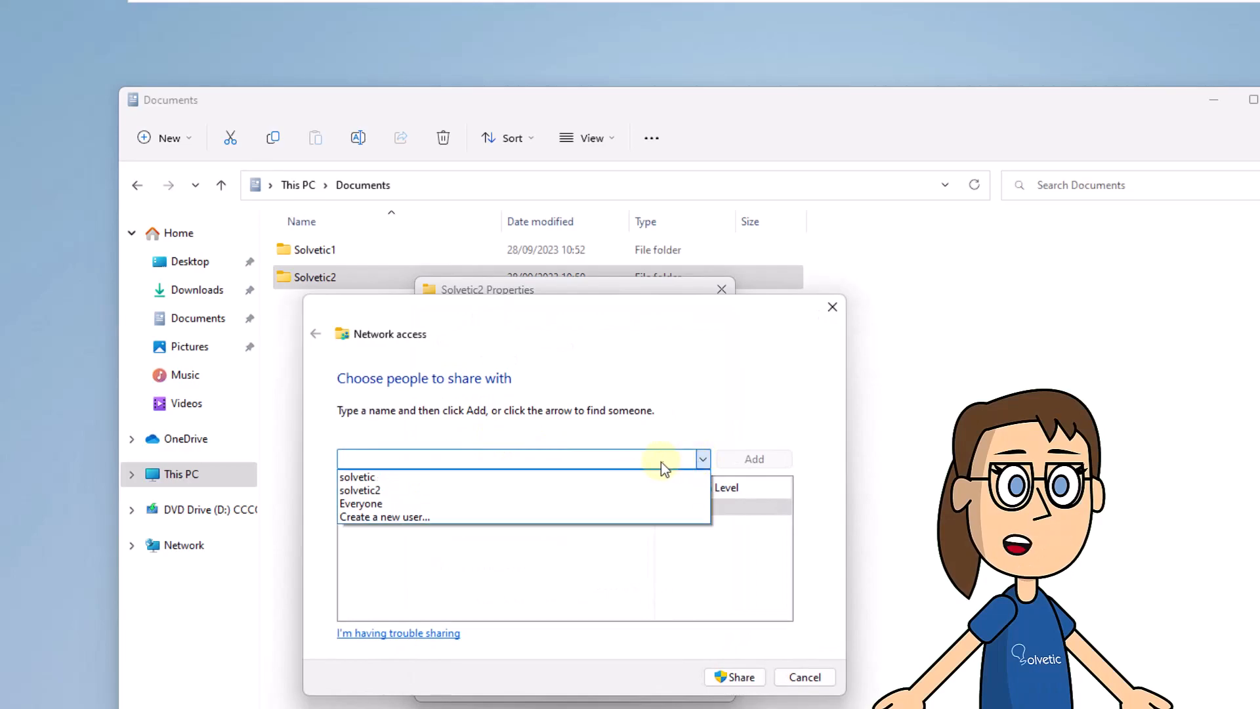
left_click(620, 504)
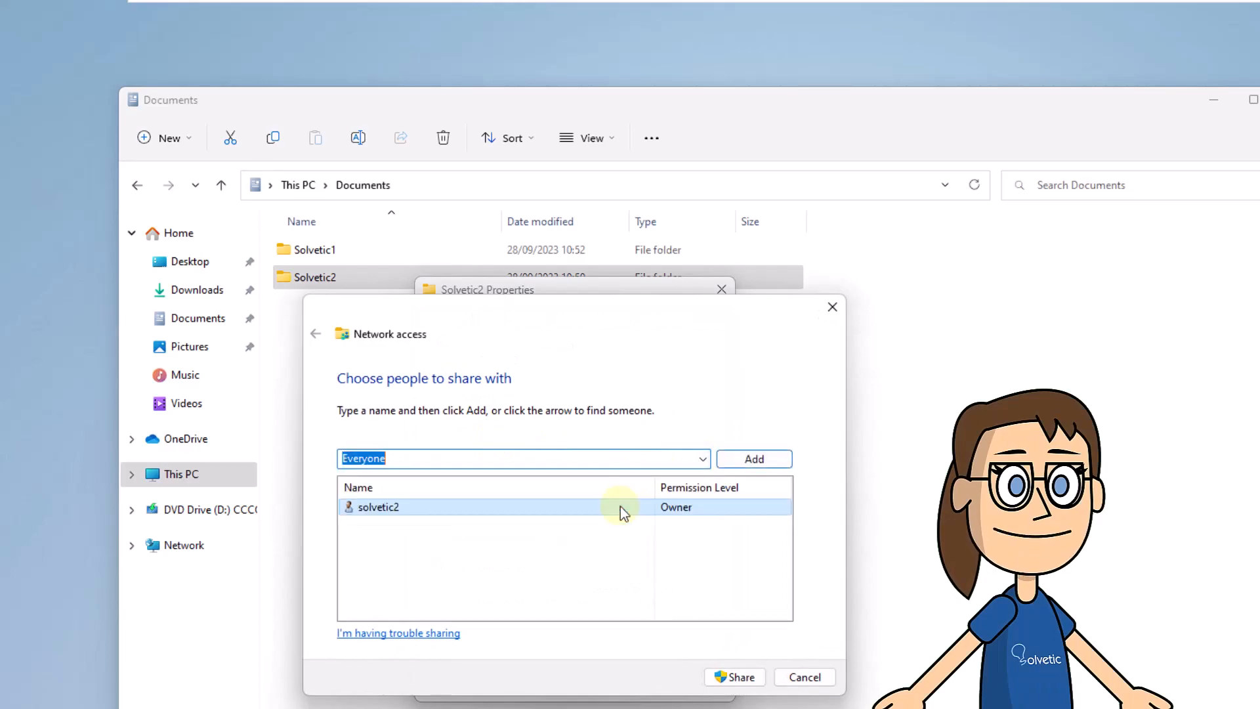
left_click(745, 460)
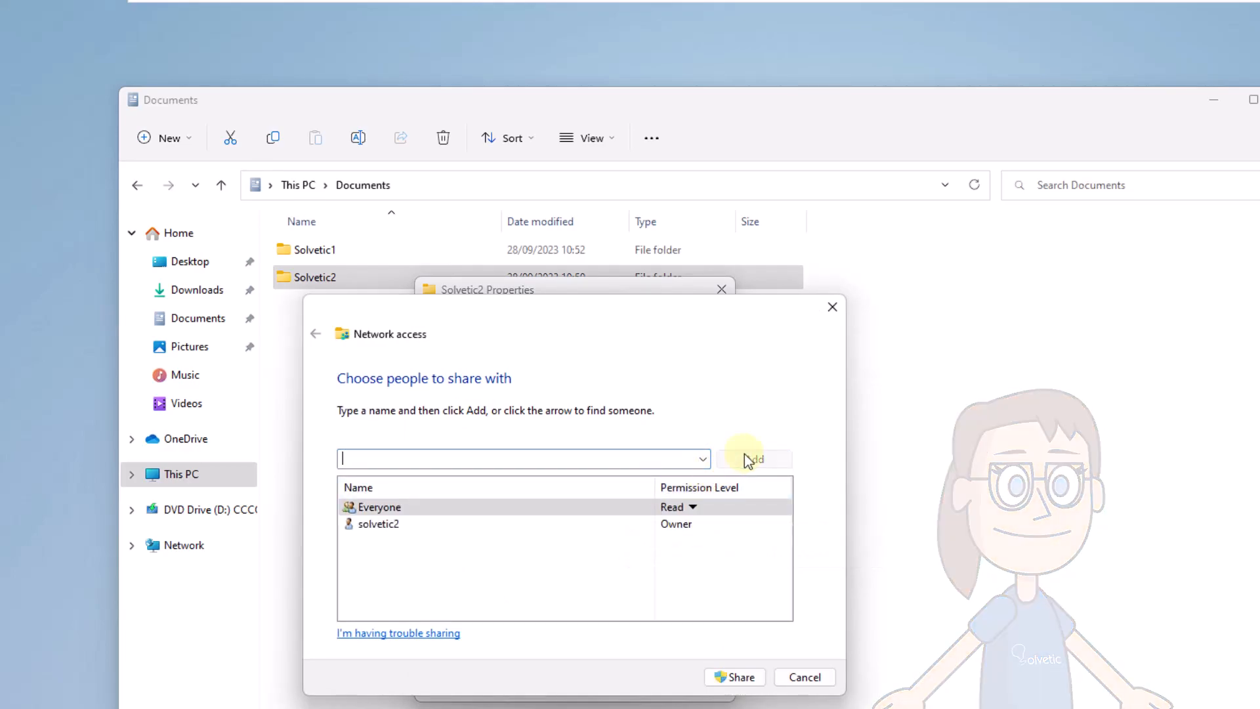
left_click(696, 506)
left_click(729, 531)
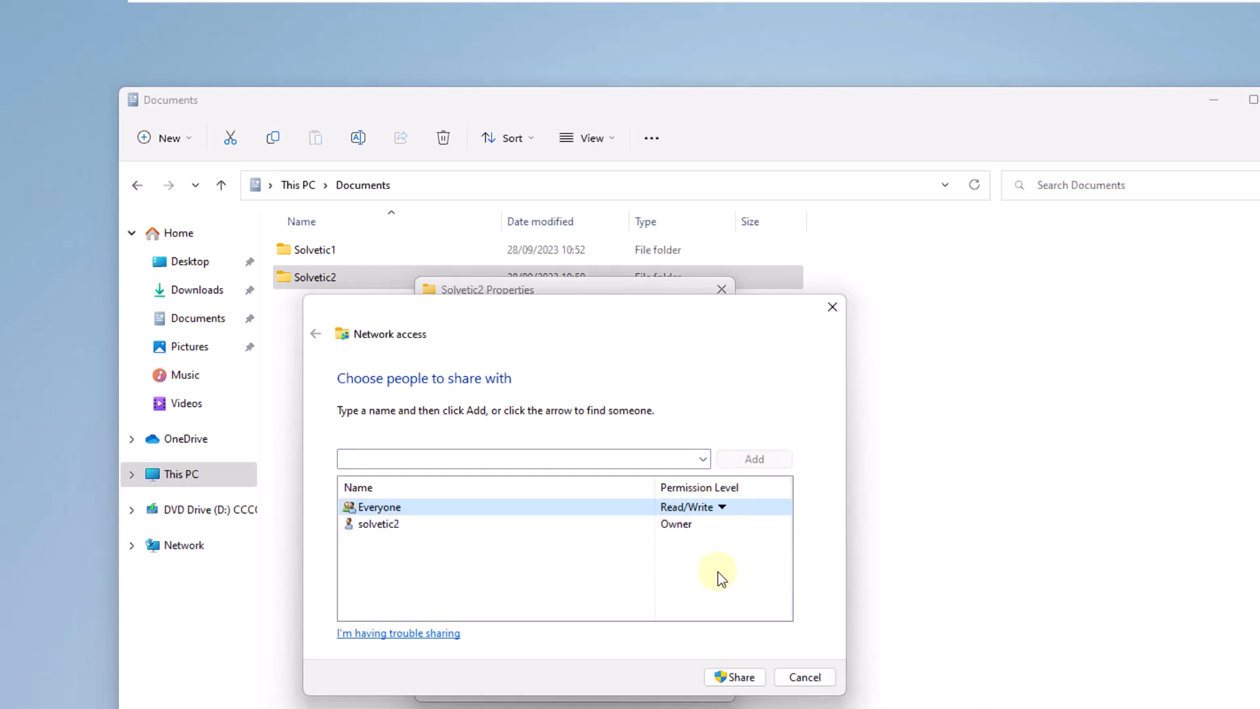
left_click(733, 679)
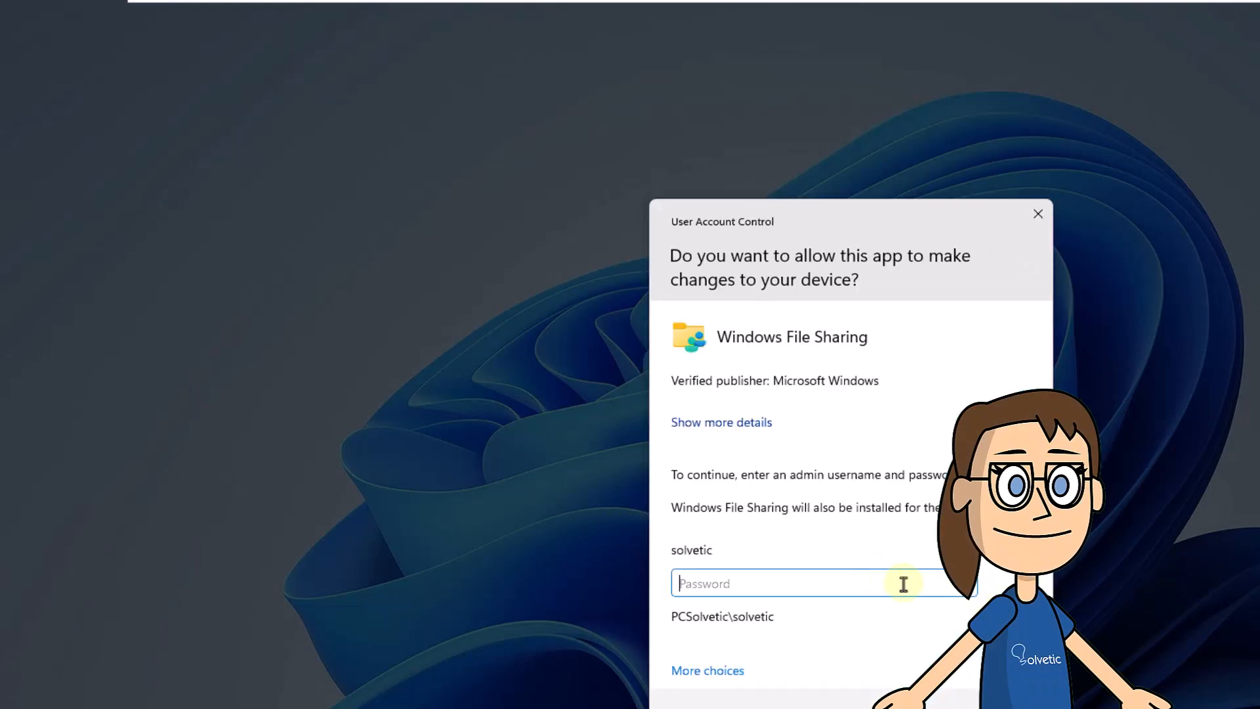
- Approve the Solvetic2 share with the administrator password and open the Network and Sharing Centre settings
type("•••••••••")
key("Return")
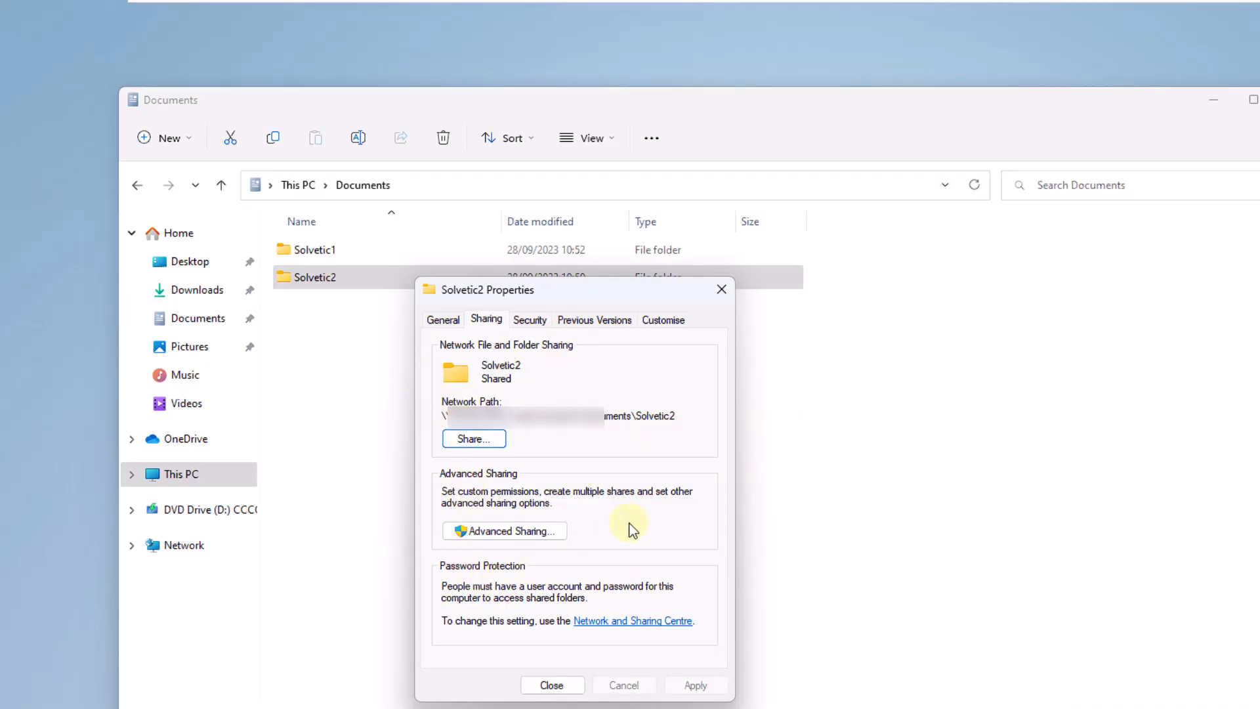
left_click(611, 623)
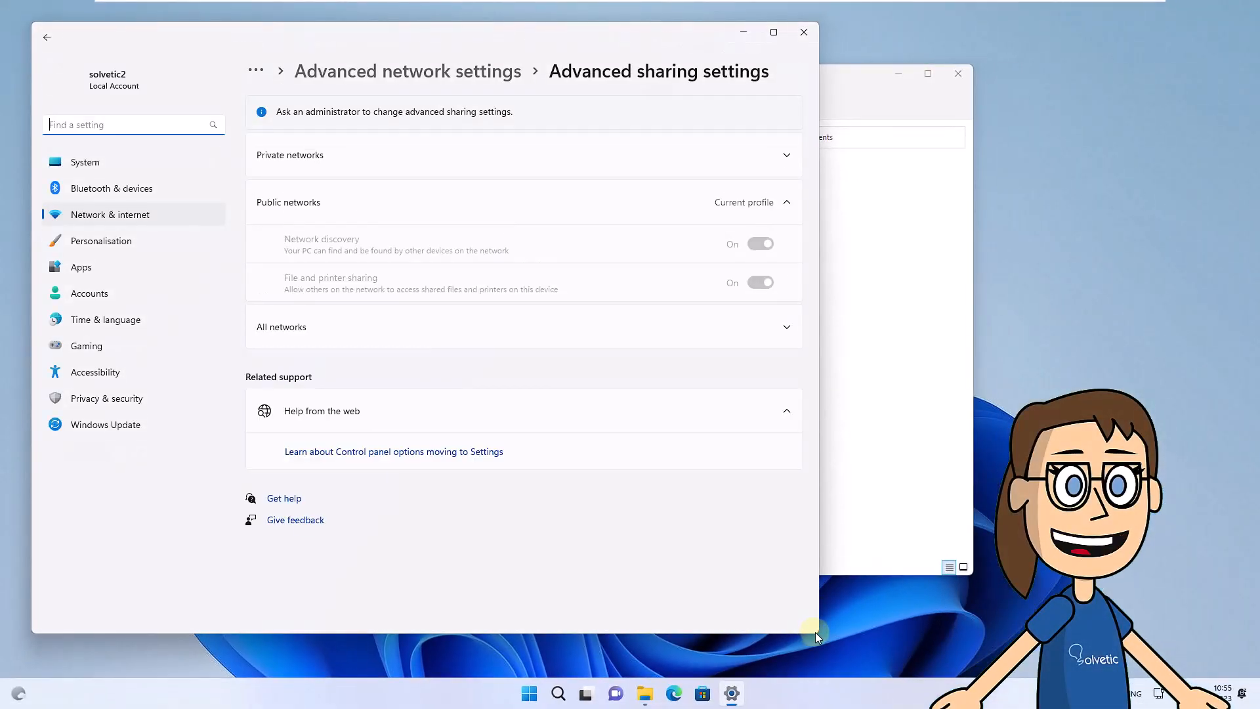
- Widen Settings to review the All networks sharing options, then close Settings and Solvetic2's Properties
left_click_drag(818, 632, 1091, 625)
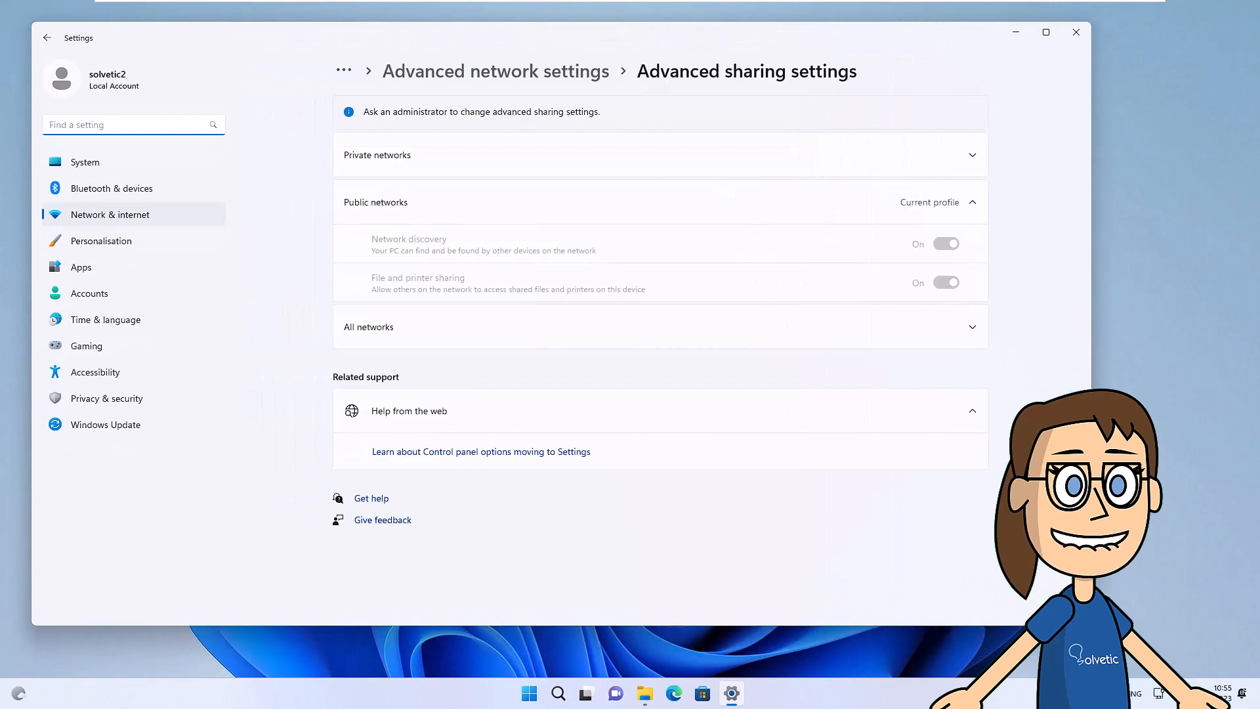
left_click(945, 332)
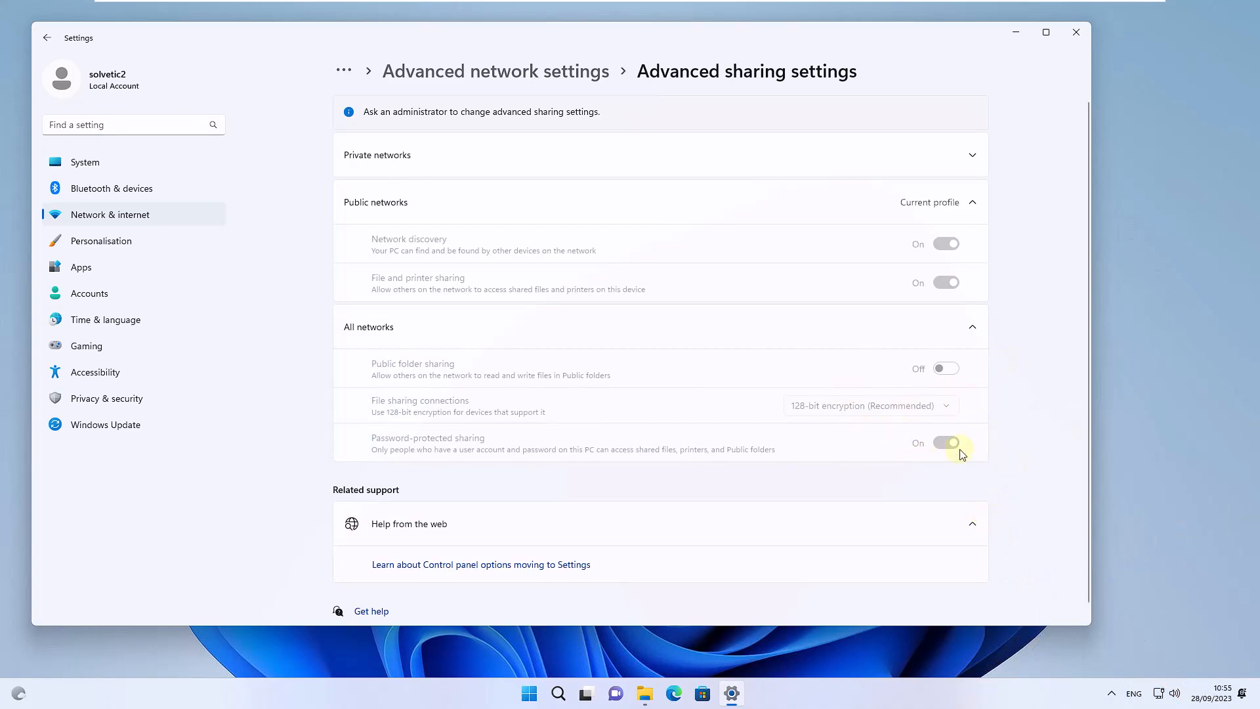
left_click(1077, 40)
left_click(534, 216)
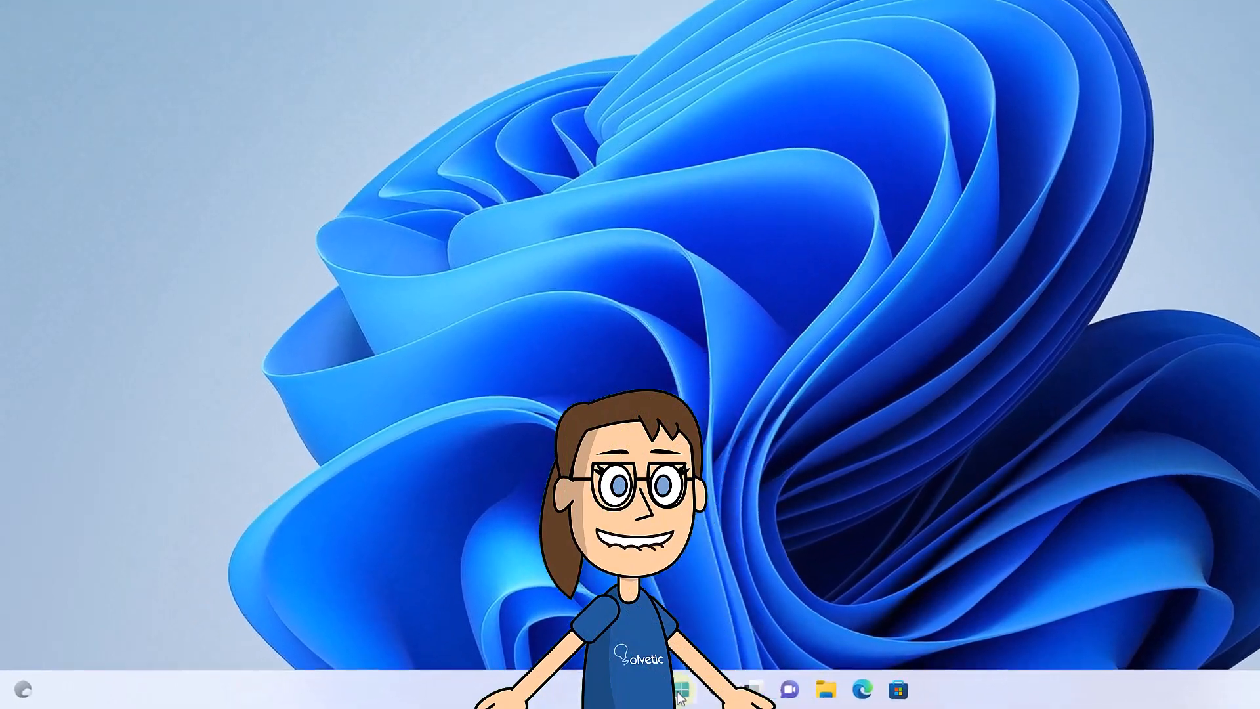
- Run the prefilled network path to the Solvetic2 share from the Run dialog
right_click(542, 693)
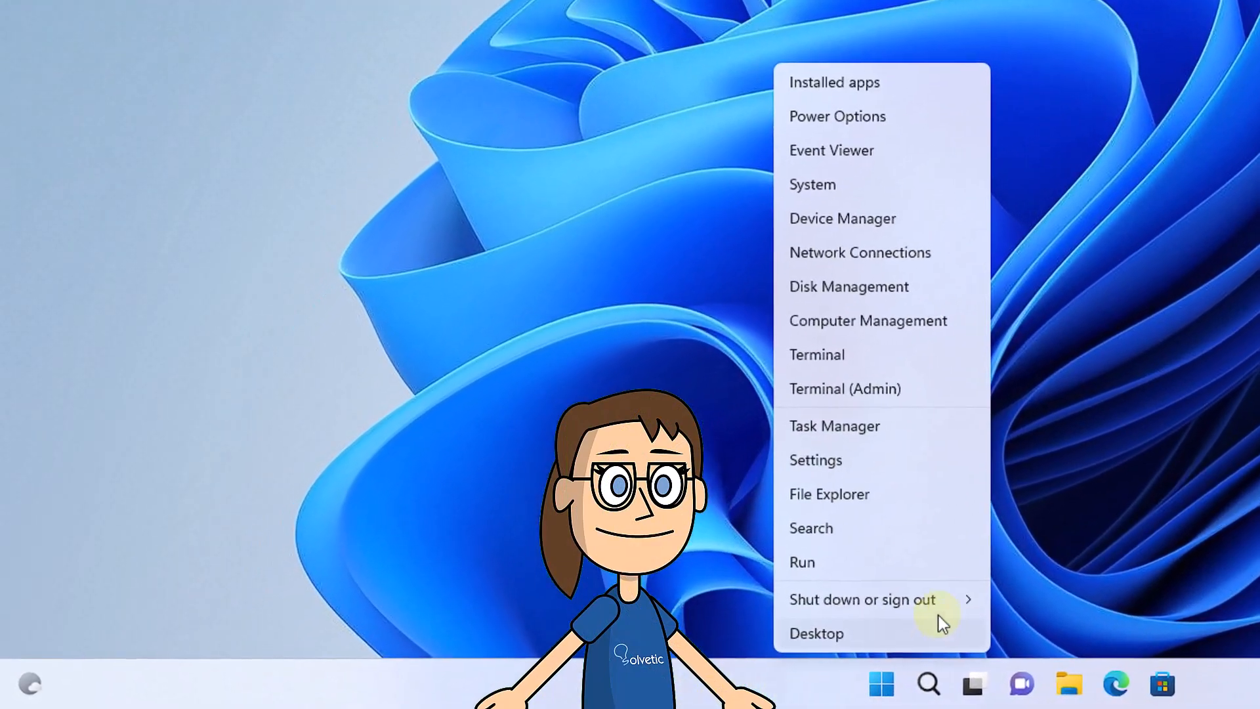
left_click(970, 569)
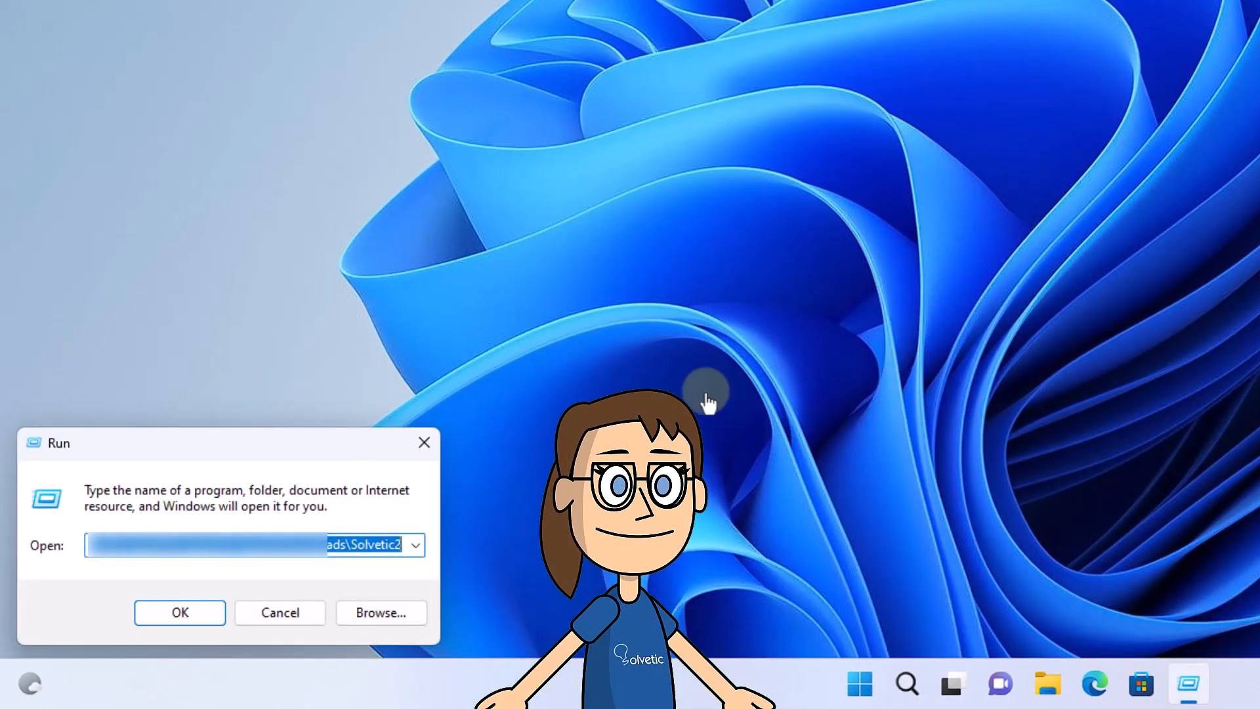
left_click(252, 552)
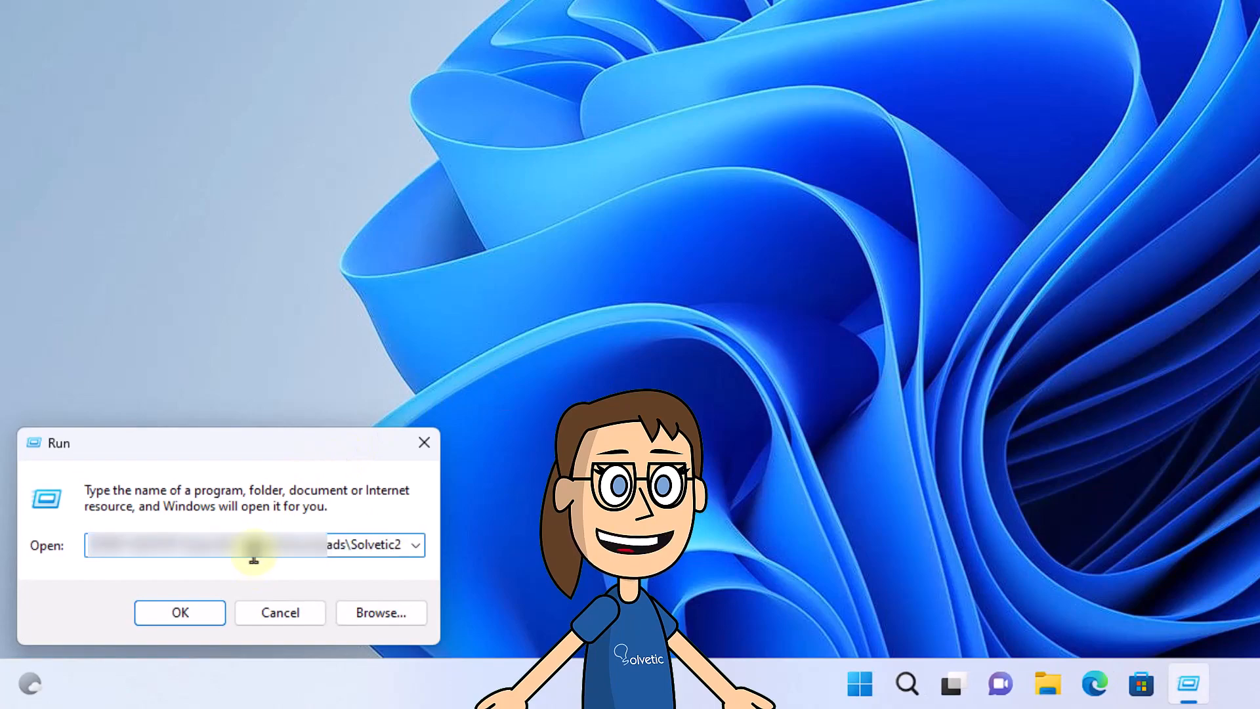
left_click(195, 606)
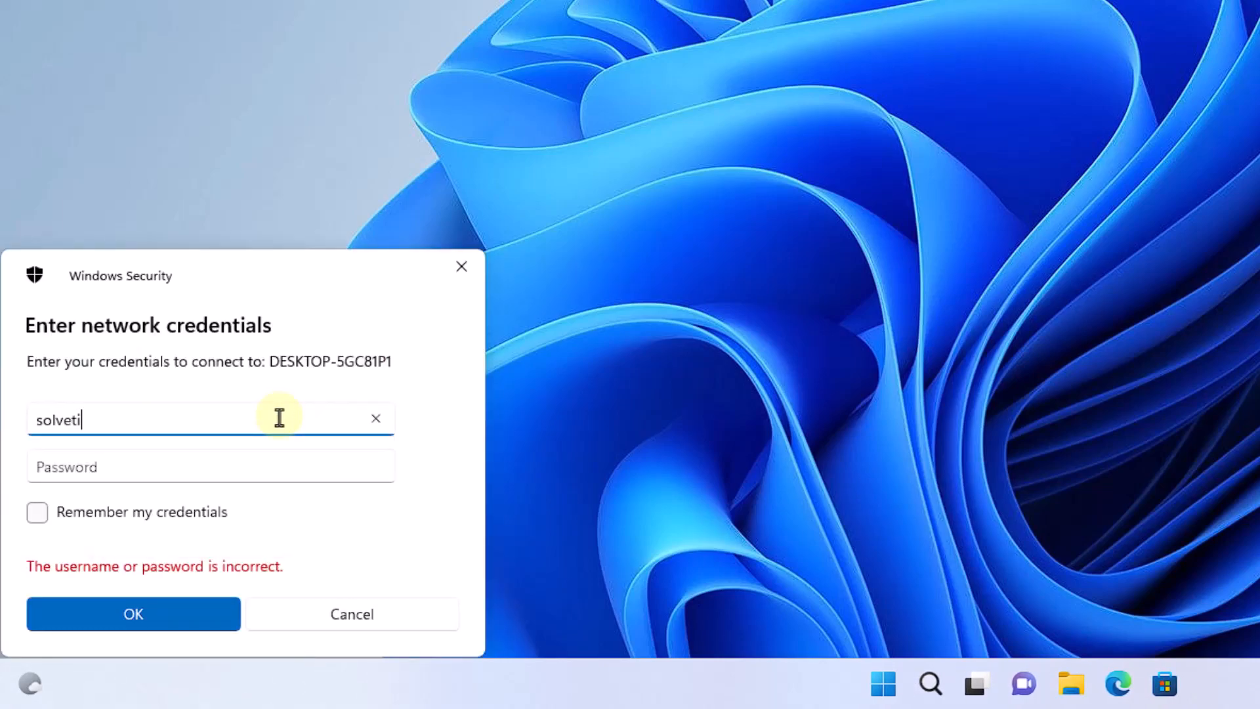
- Enter the network username and password, then close the empty Solvetic2 share window that opens
type("1")
key("Tab")
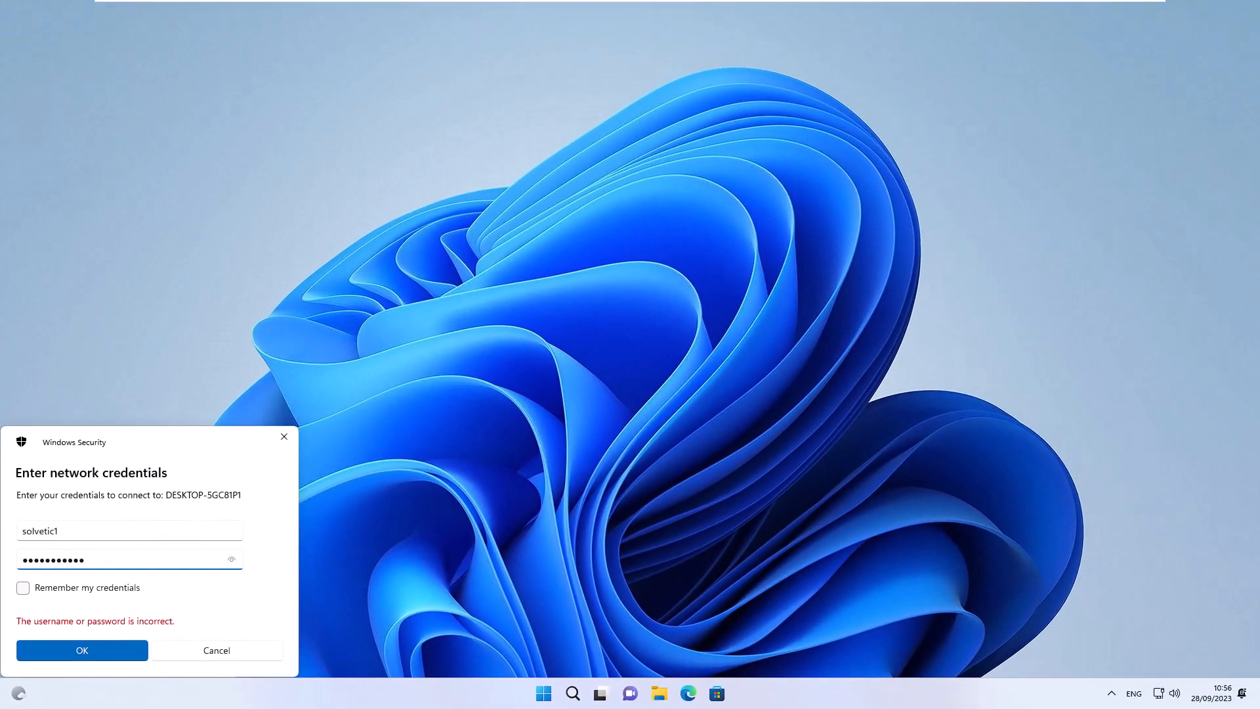
key("Return")
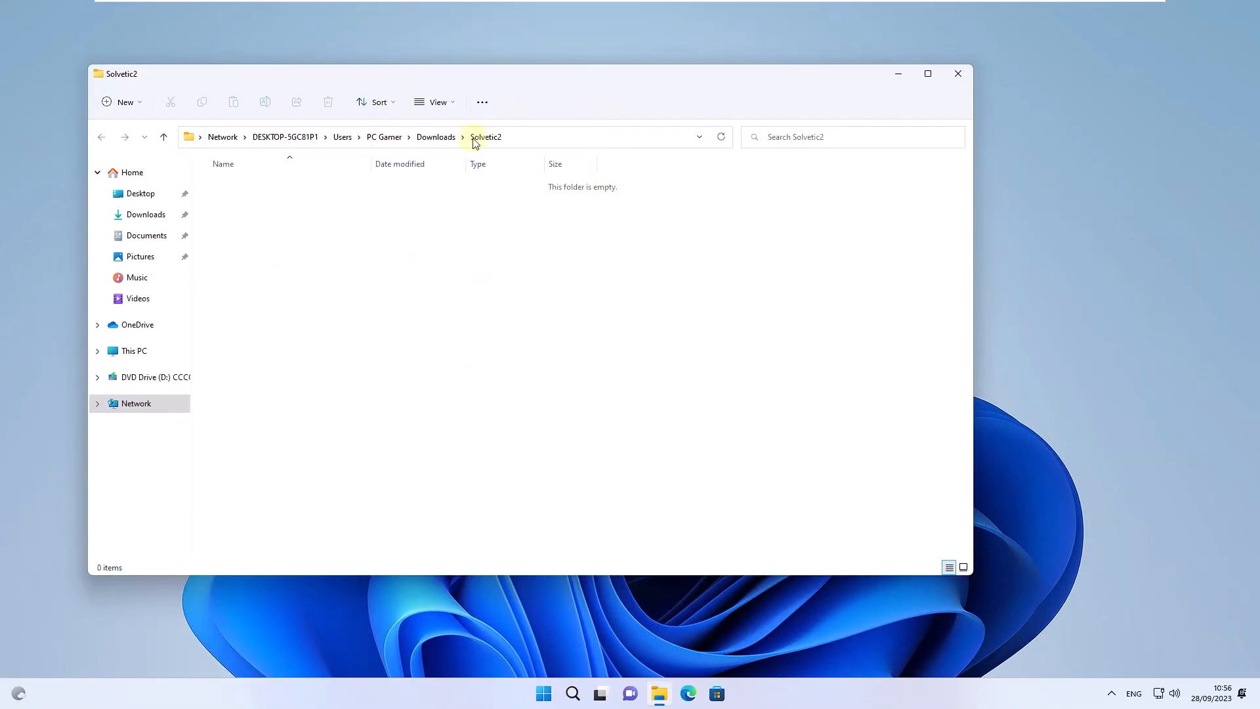
left_click(964, 75)
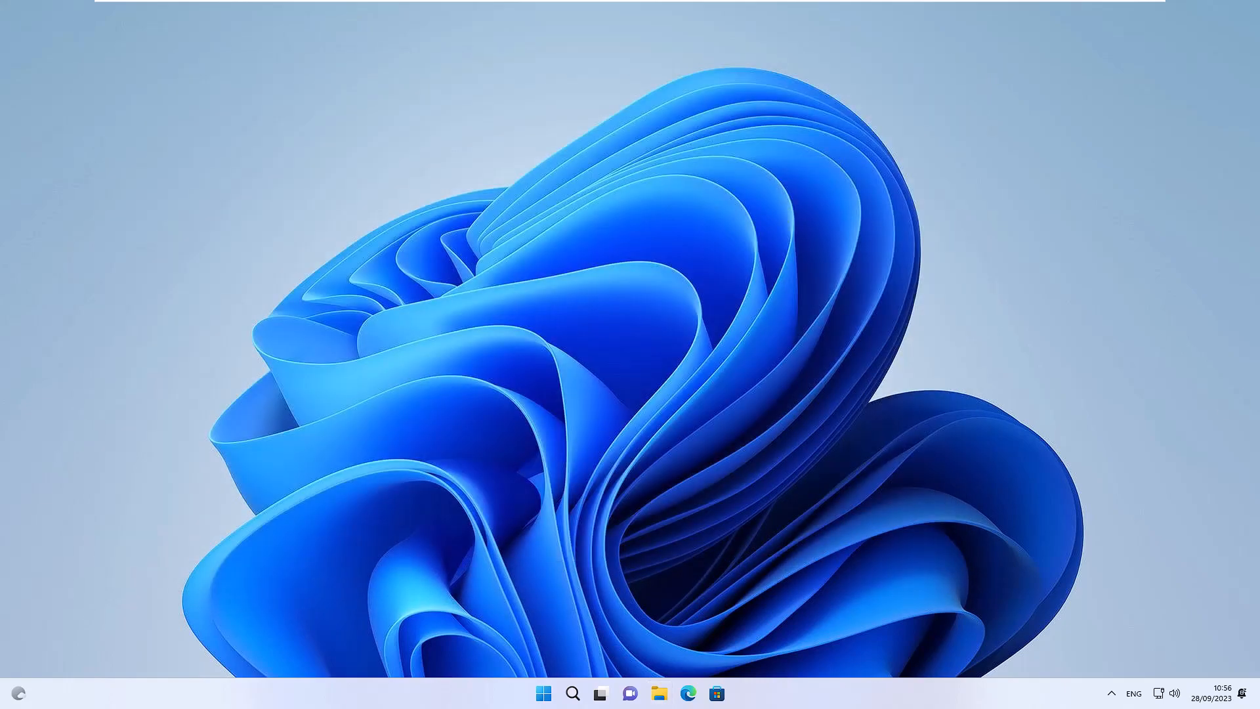